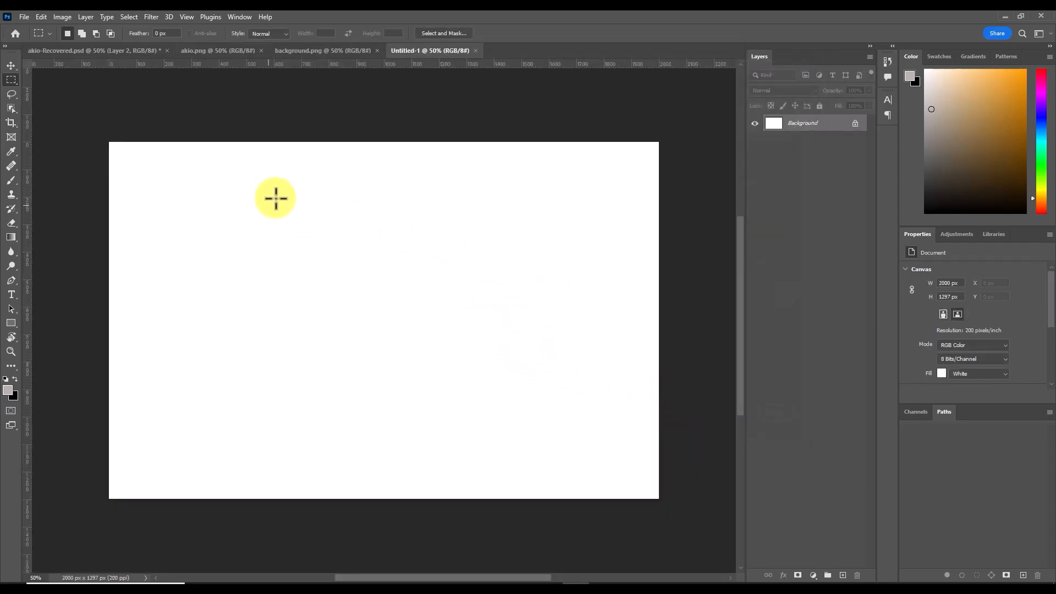
Step: Bring the landscape image from background.png into the blank Untitled-1 document as a new layer
click(316, 49)
click(12, 65)
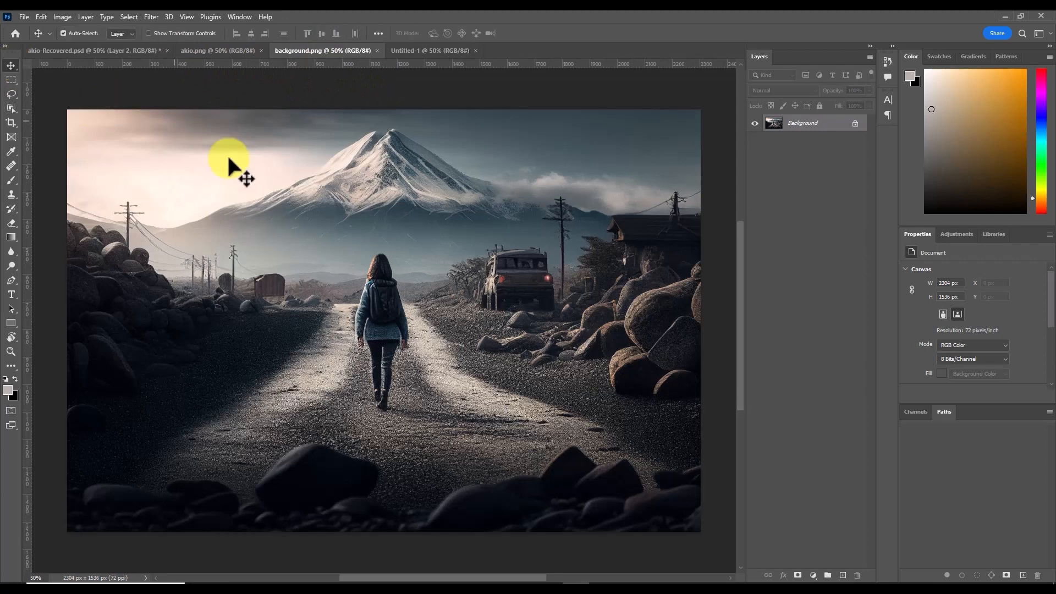
drag(394, 77, 424, 294)
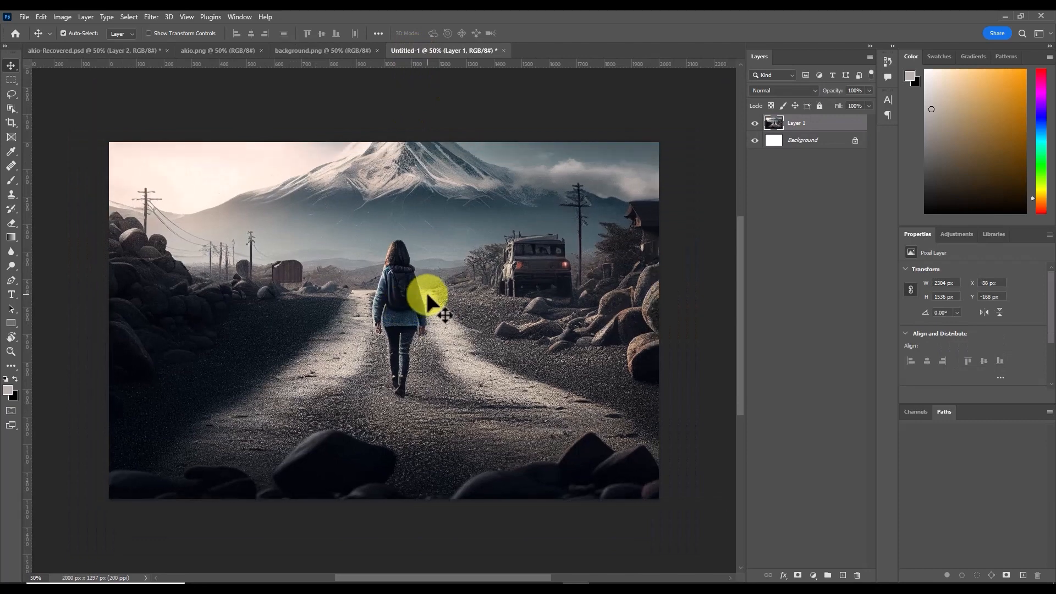
Step: Scale the landscape layer proportionally to the canvas width of 2000 px and align its bottom edge with the canvas
key(ctrl+t)
drag(79, 311, 110, 307)
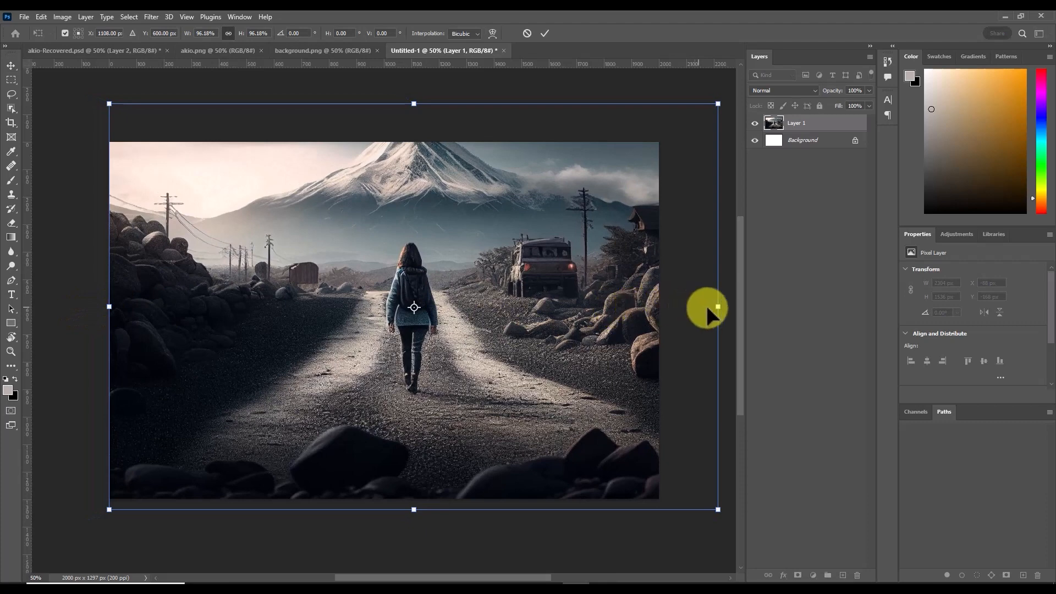
drag(717, 307, 661, 308)
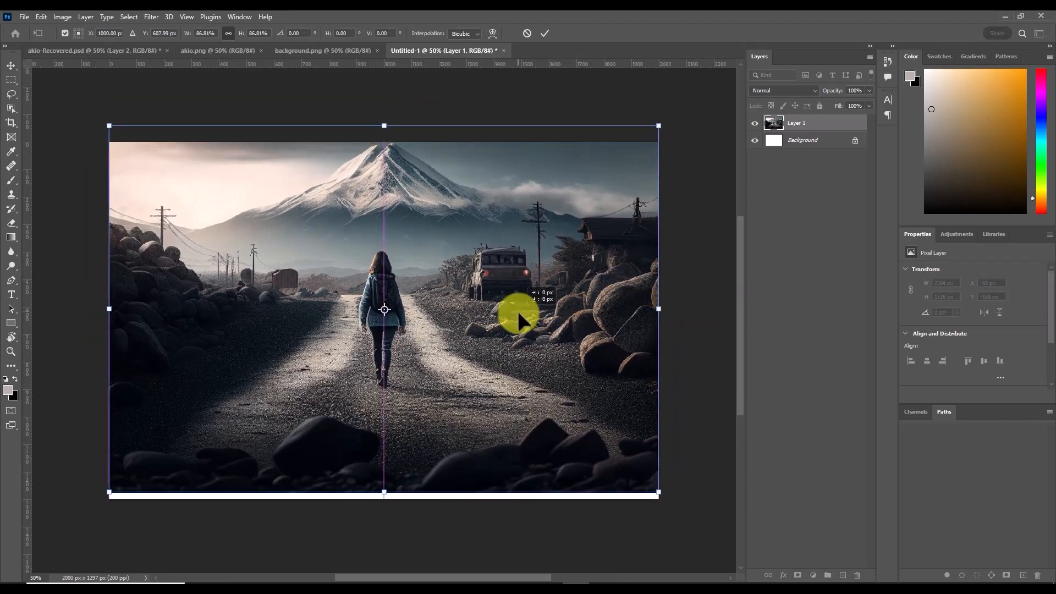
drag(514, 306, 514, 318)
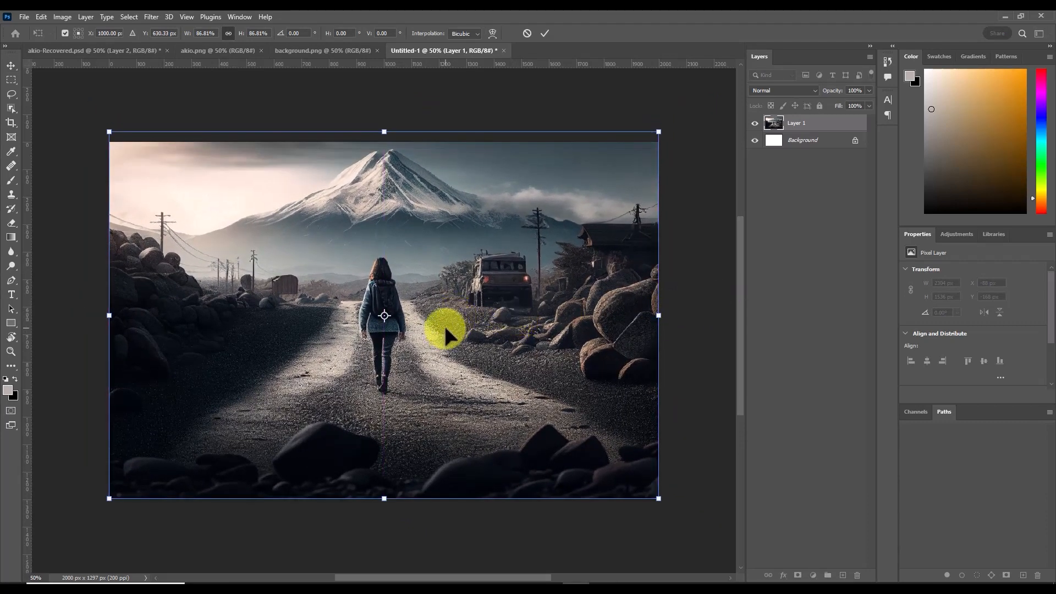
key(Return)
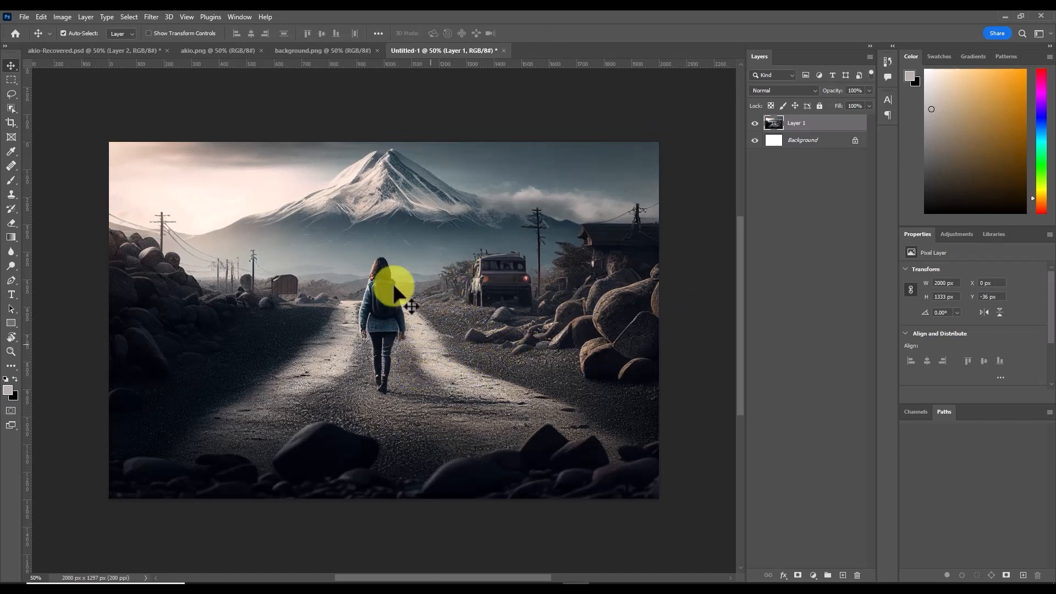
drag(383, 333, 372, 301)
key(ctrl+z)
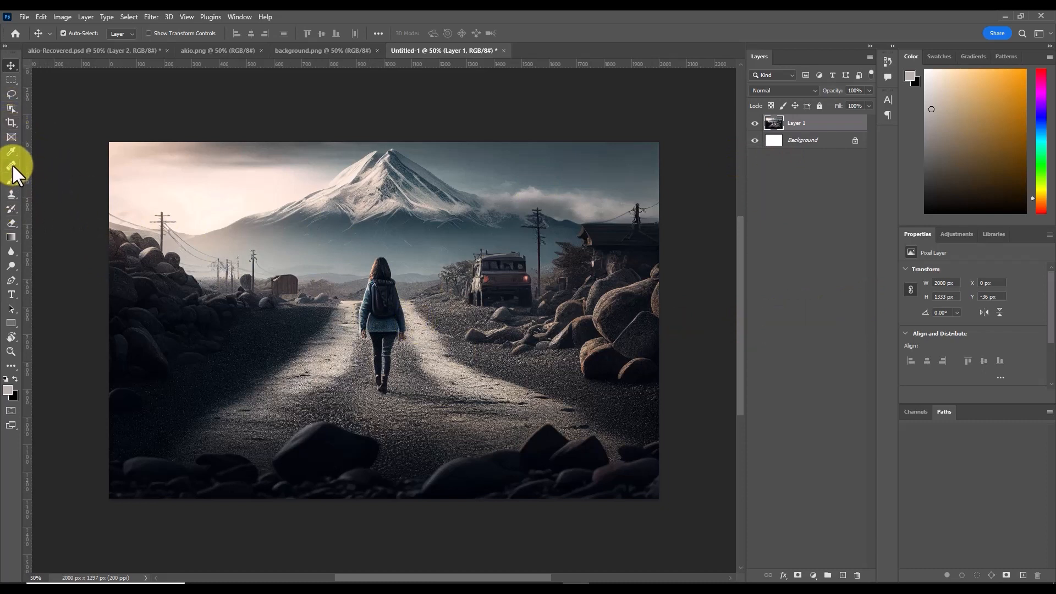
Step: Lasso around the walking woman, remove her with Content-Aware Fill output to a new layer, and clear the selection
drag(11, 93, 45, 97)
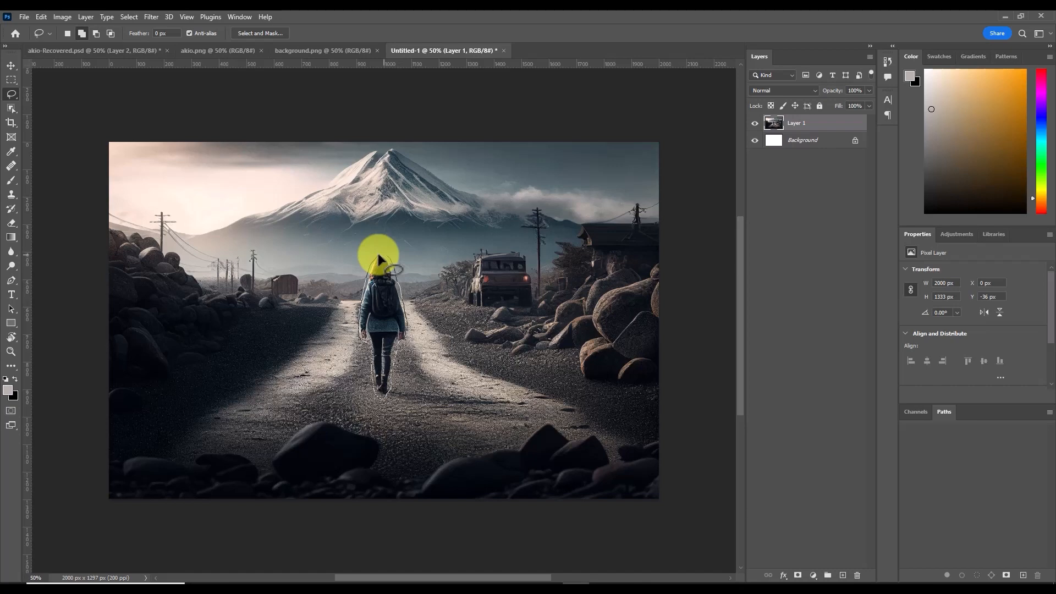
drag(378, 258, 374, 262)
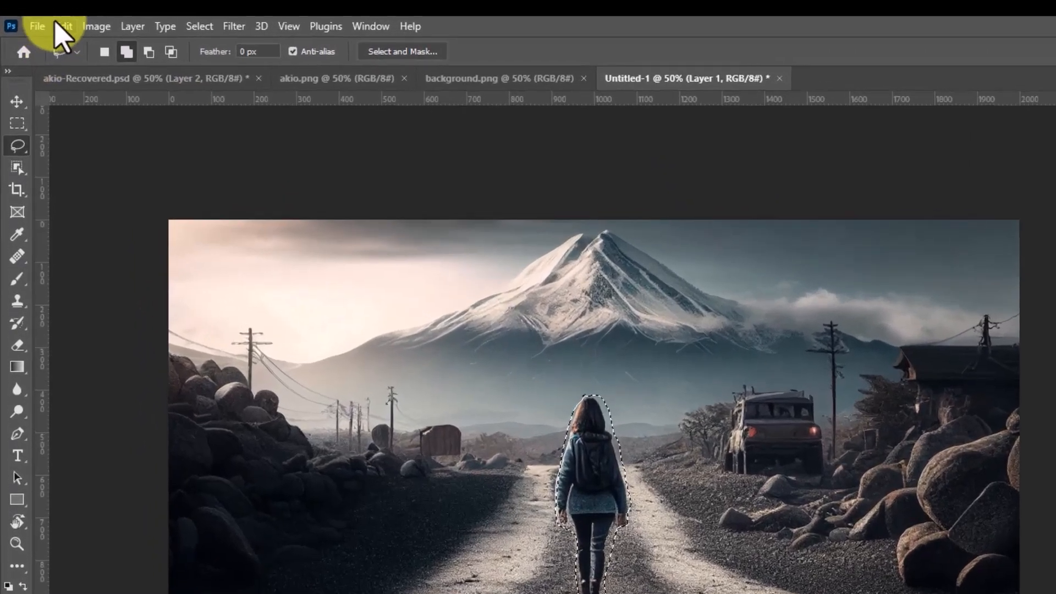
click(41, 17)
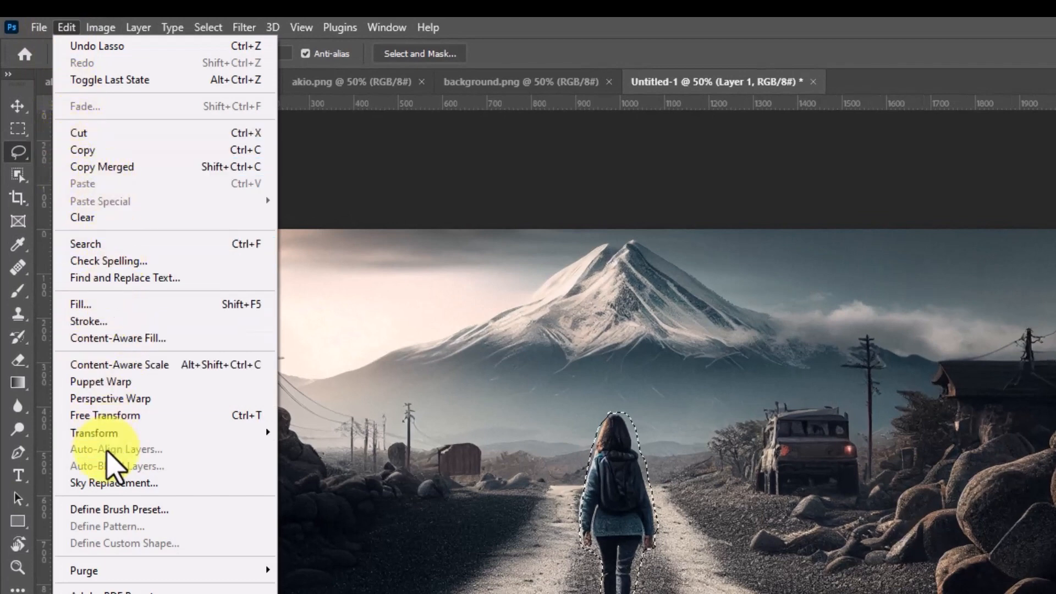
click(113, 338)
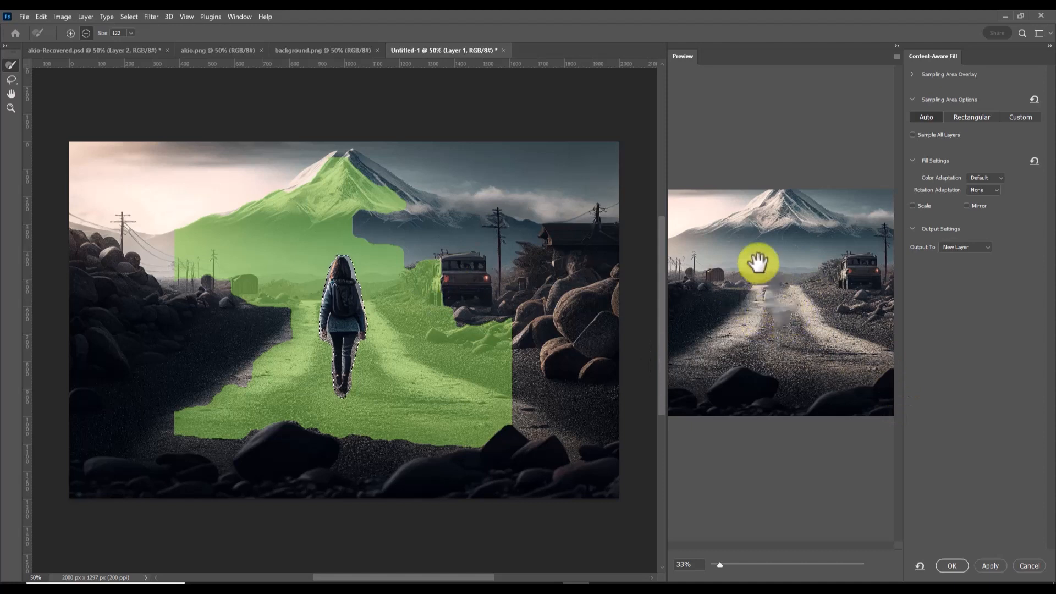
click(951, 566)
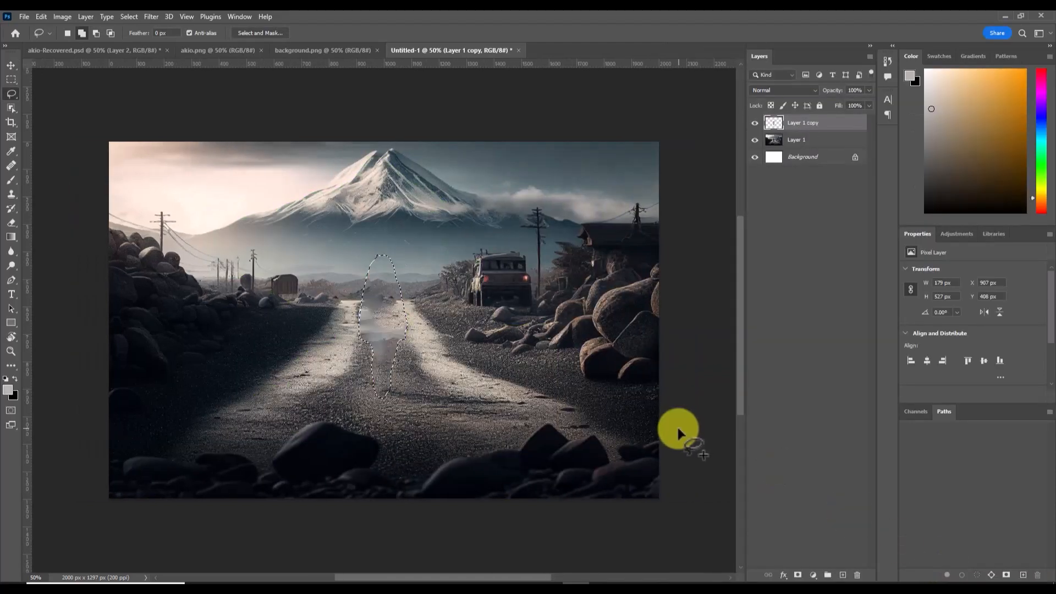
key(ctrl+d)
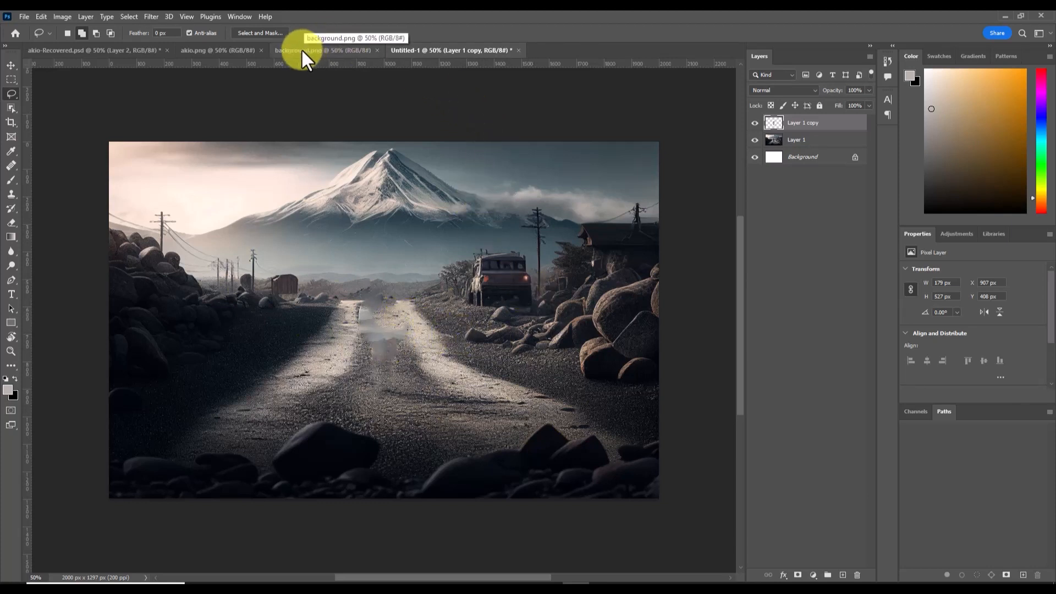
Step: Select the man in the long coat in akio.png with the Object Selection tool
click(215, 50)
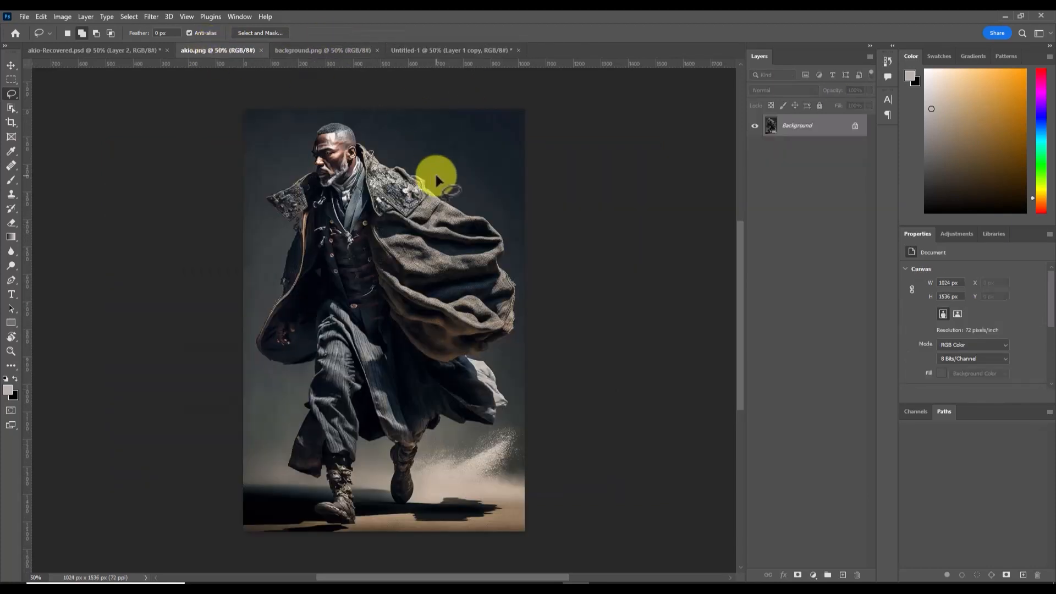
click(11, 108)
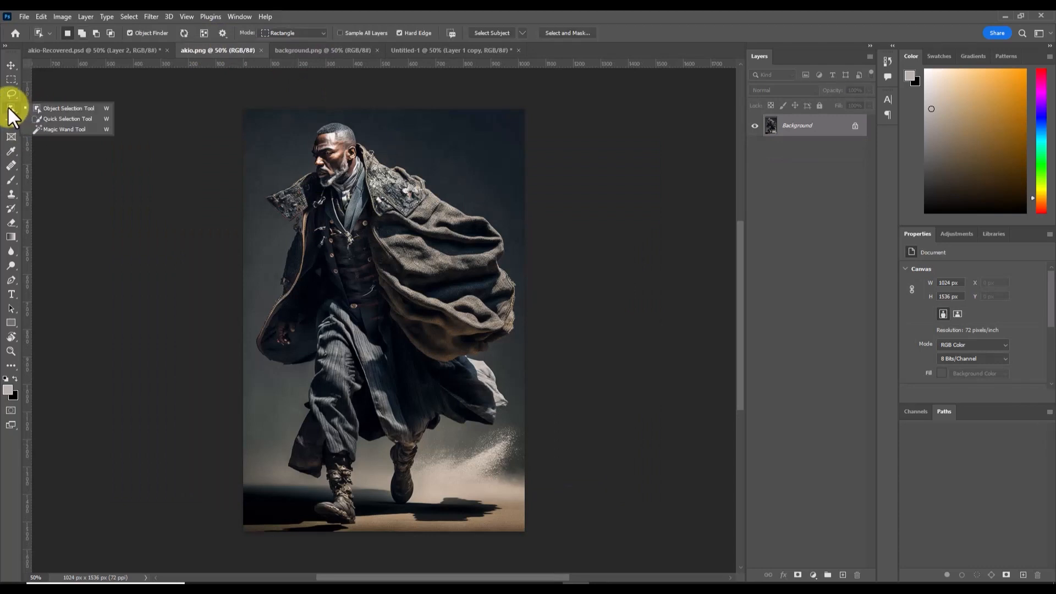
click(55, 109)
drag(384, 297, 363, 278)
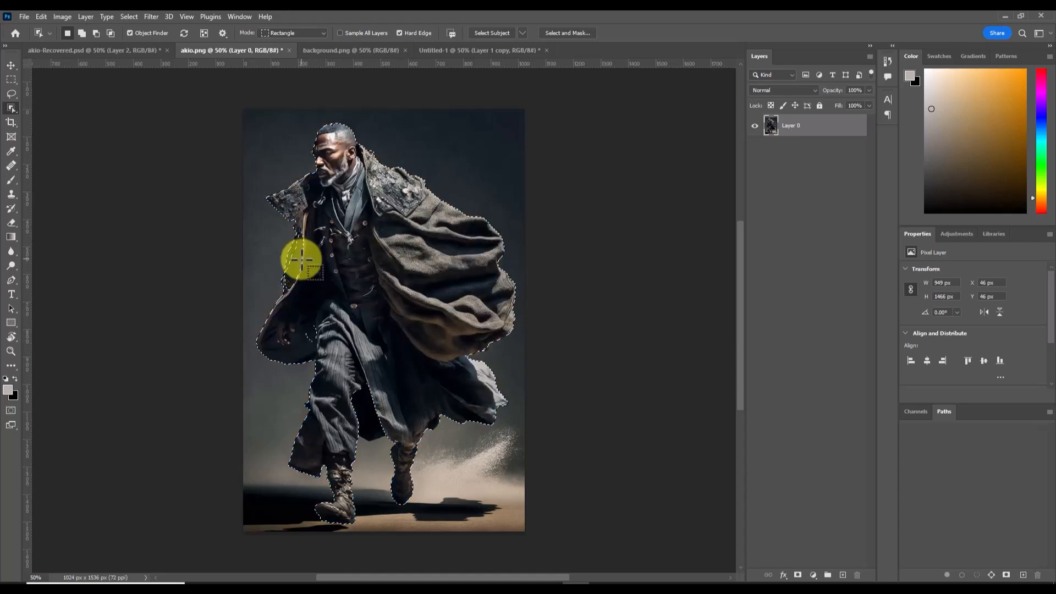
Step: Add the missed areas inside the coat, along its open edge and near the hand, to the selection with the Lasso tool
drag(292, 239, 365, 226)
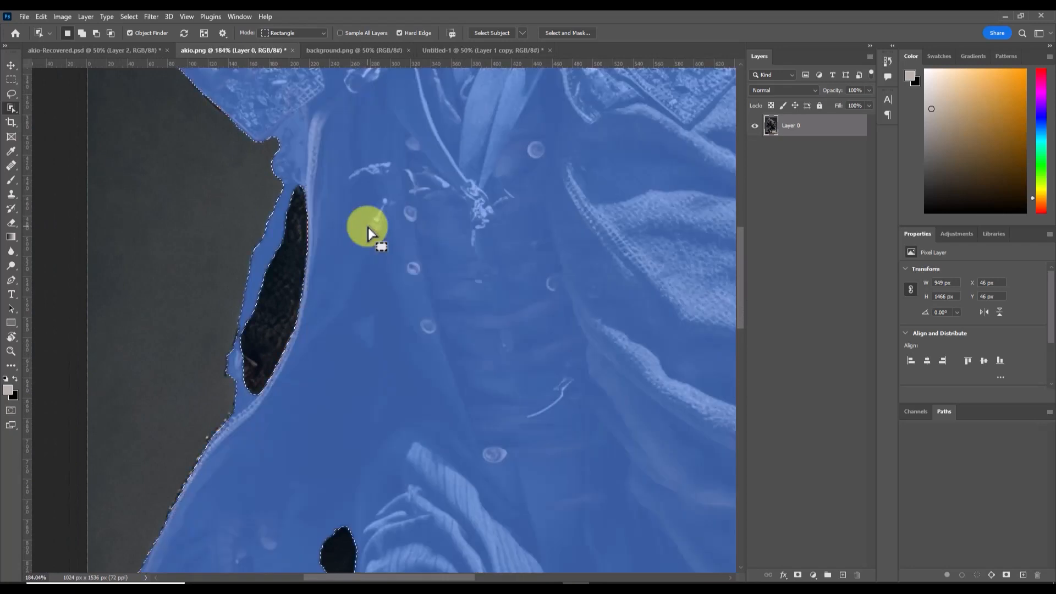
click(12, 94)
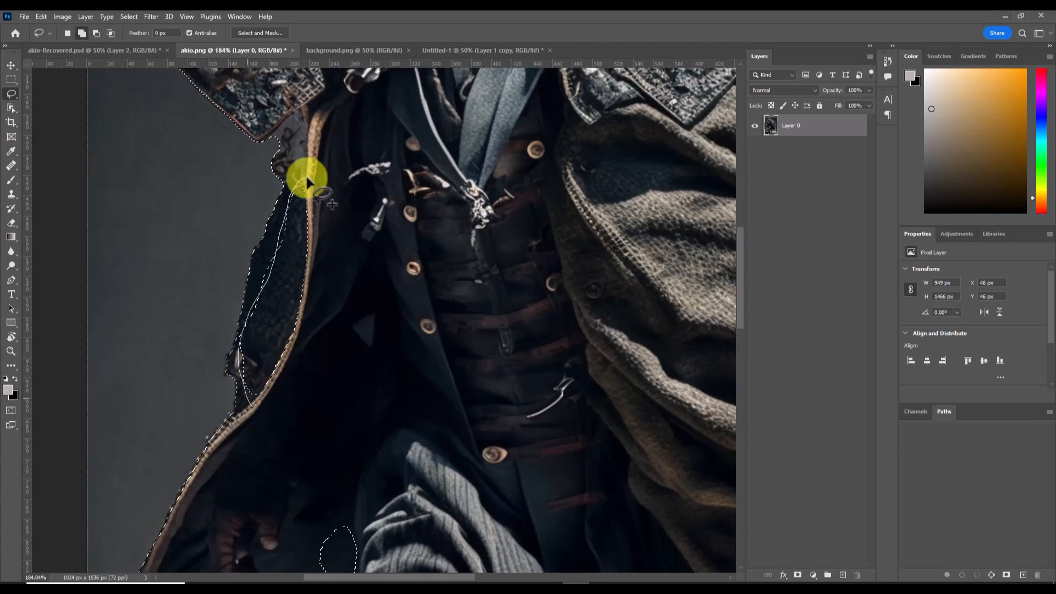
drag(307, 179, 309, 184)
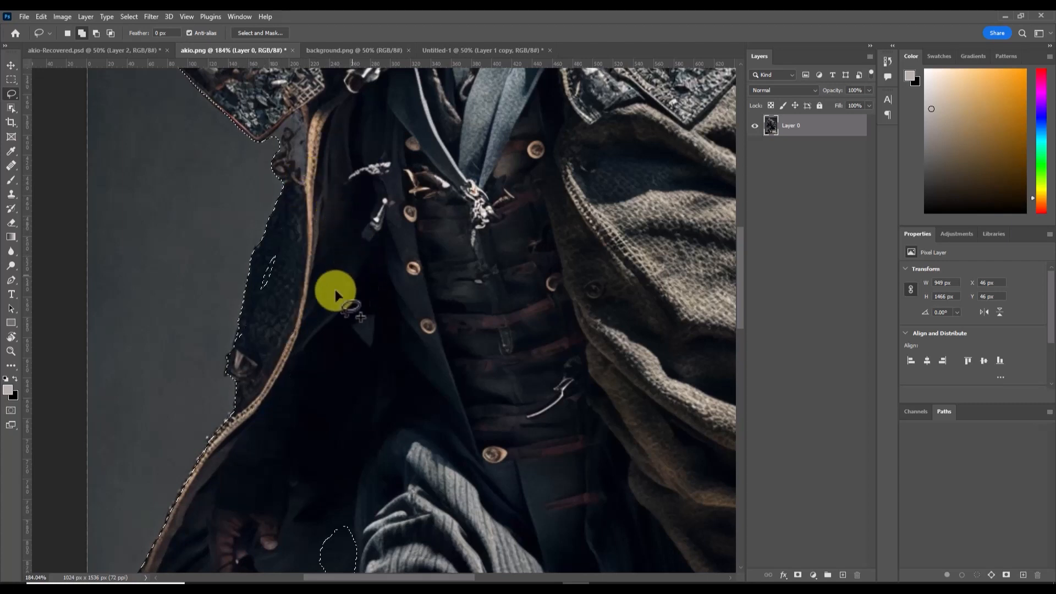
drag(275, 250, 275, 251)
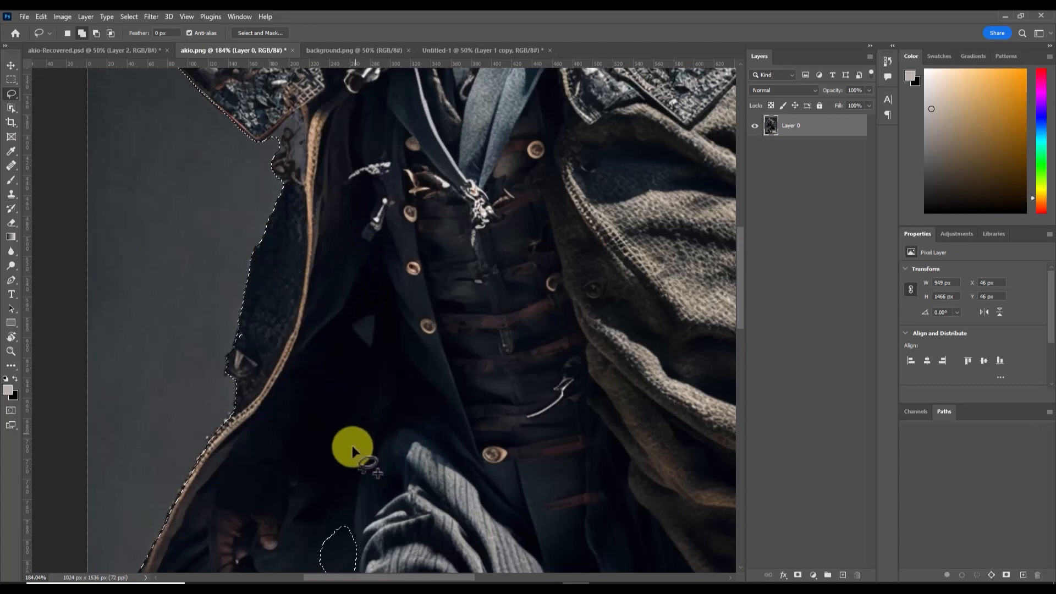
drag(385, 431, 353, 314)
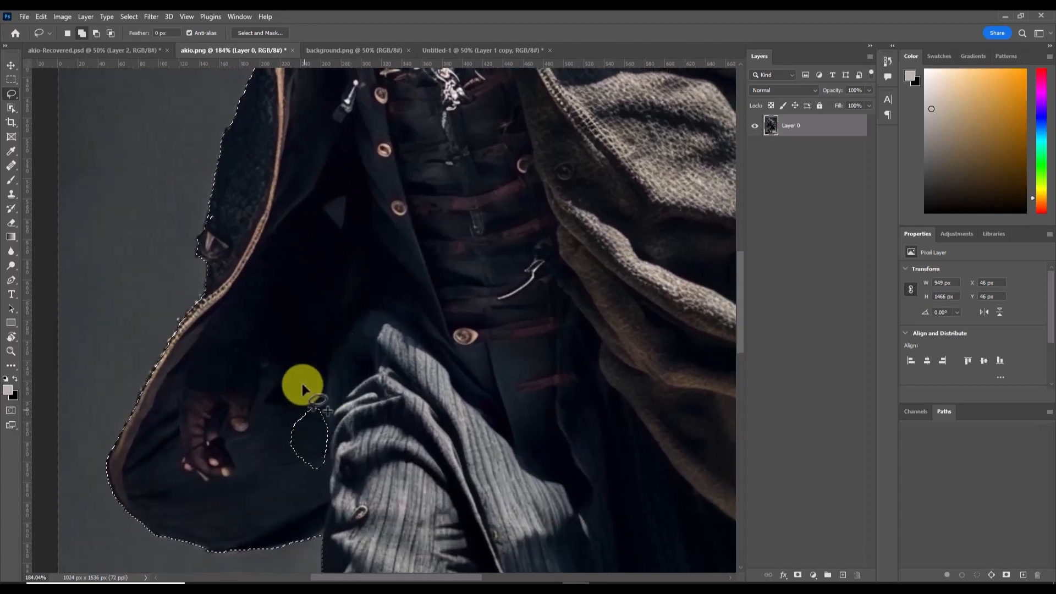
mouse_move(302, 381)
mouse_down()
mouse_move(328, 479)
mouse_move(384, 436)
mouse_move(302, 385)
mouse_up()
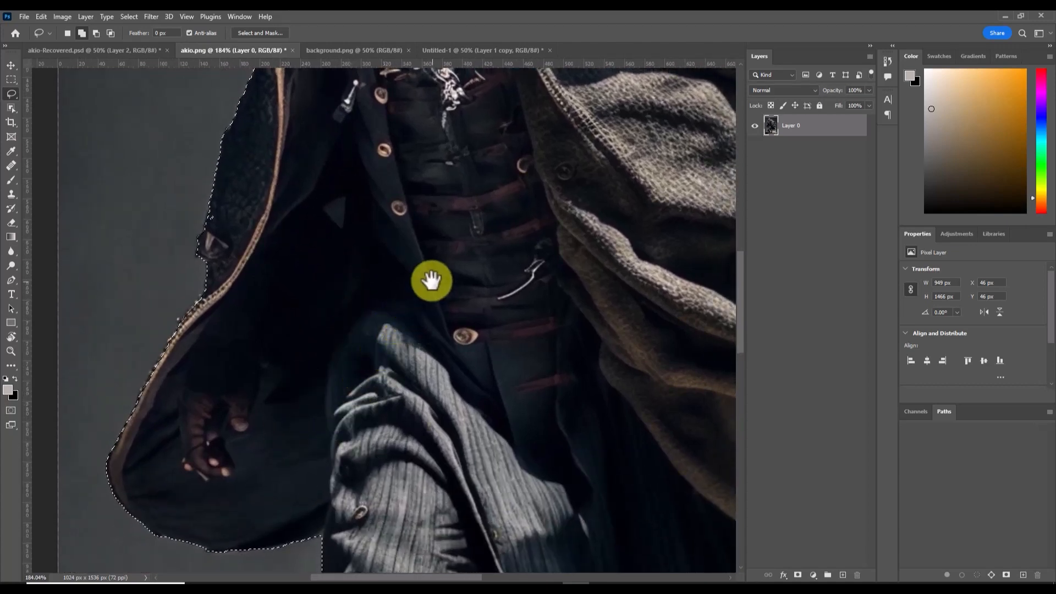
Step: Check the rest of the man's selection outline and apply it as a layer mask that hides the background
mouse_move(429, 280)
mouse_down()
mouse_move(356, 409)
mouse_move(286, 474)
mouse_move(417, 287)
mouse_move(396, 306)
mouse_up()
drag(366, 243, 335, 287)
drag(435, 314, 385, 249)
drag(409, 418, 398, 190)
drag(325, 344, 380, 250)
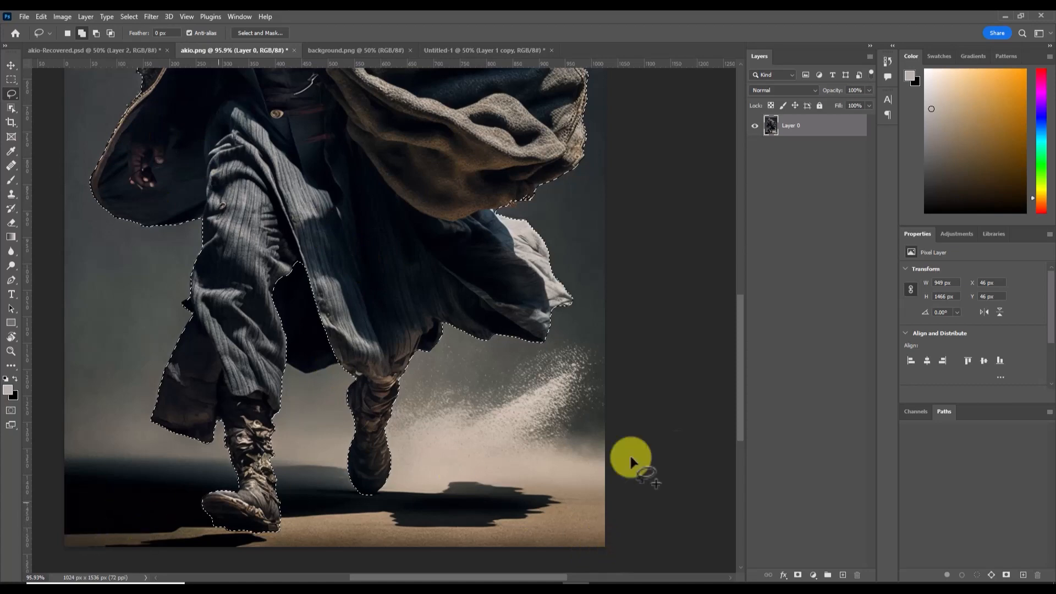
click(798, 575)
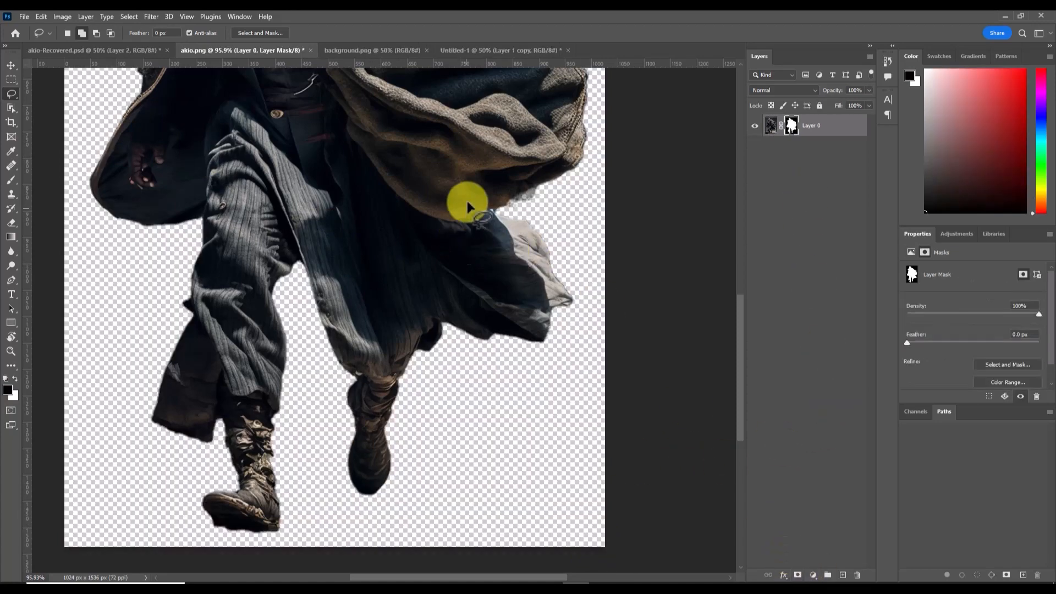
Step: Bring the masked man from akio.png into the Untitled-1 landscape as a new layer
key(ctrl+space)
drag(467, 205, 386, 339)
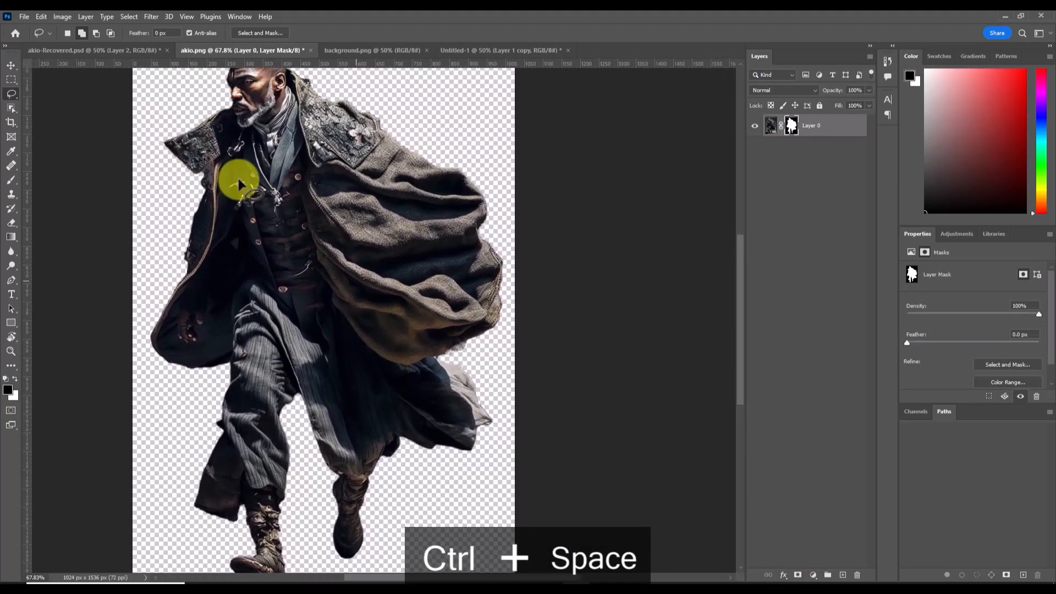
click(11, 64)
drag(276, 137, 379, 332)
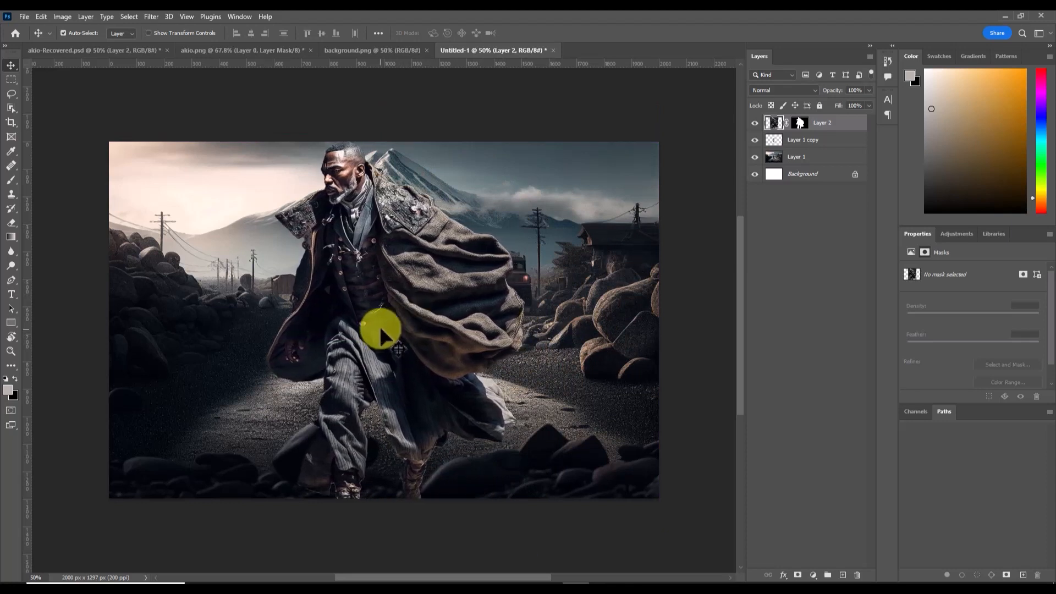
Step: Shift the man layer's transform reference point slightly and scale him proportionally to about 43% so he fits on the road
key(ctrl+t)
mouse_move(391, 334)
mouse_down()
mouse_move(359, 319)
mouse_move(380, 322)
mouse_up()
click(217, 35)
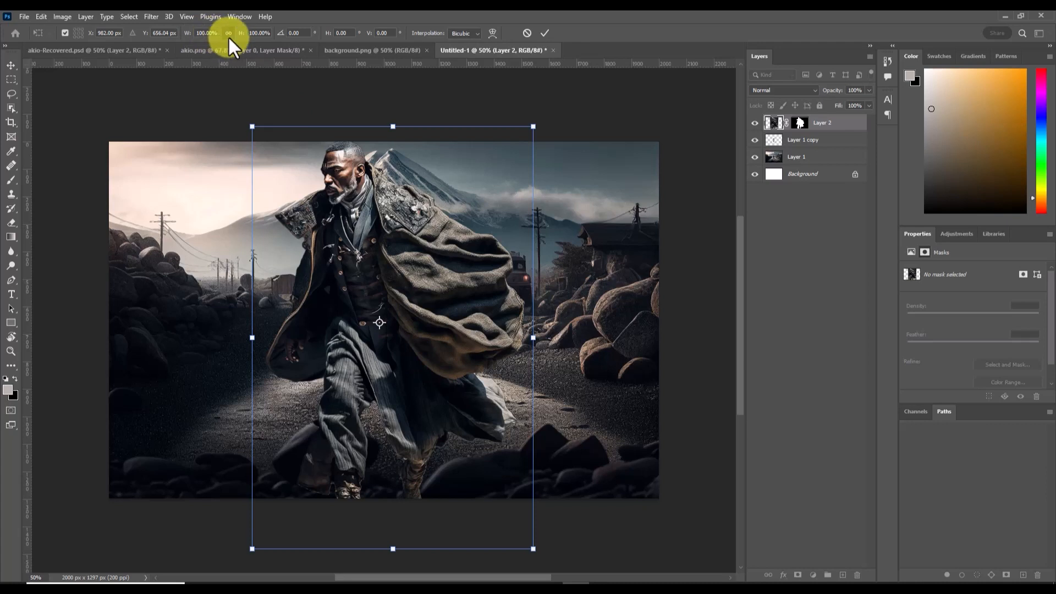
click(228, 33)
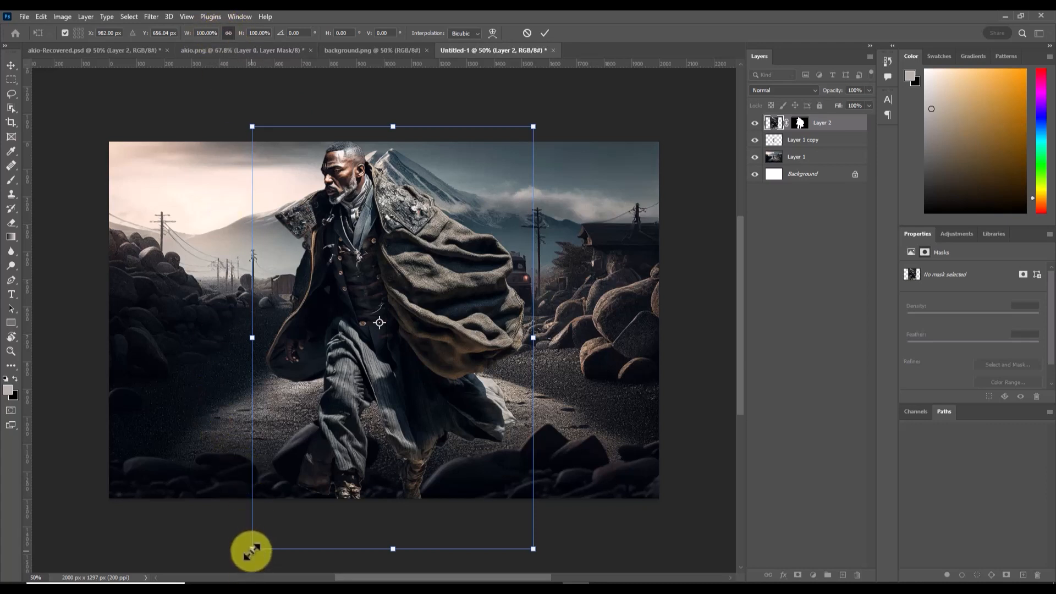
drag(252, 551, 358, 425)
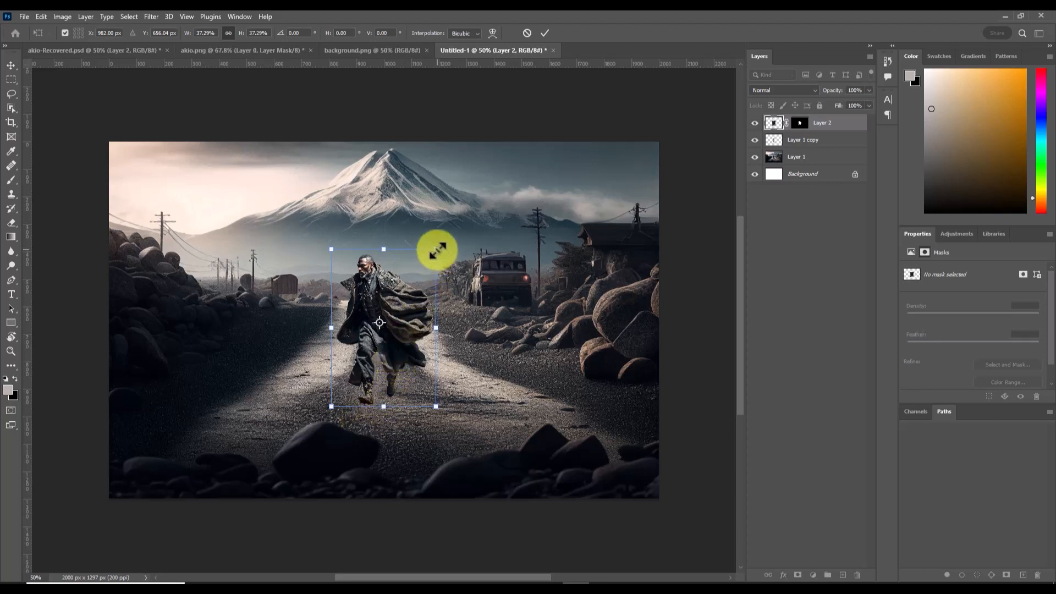
drag(437, 250, 455, 236)
drag(401, 318, 398, 308)
drag(447, 216, 441, 221)
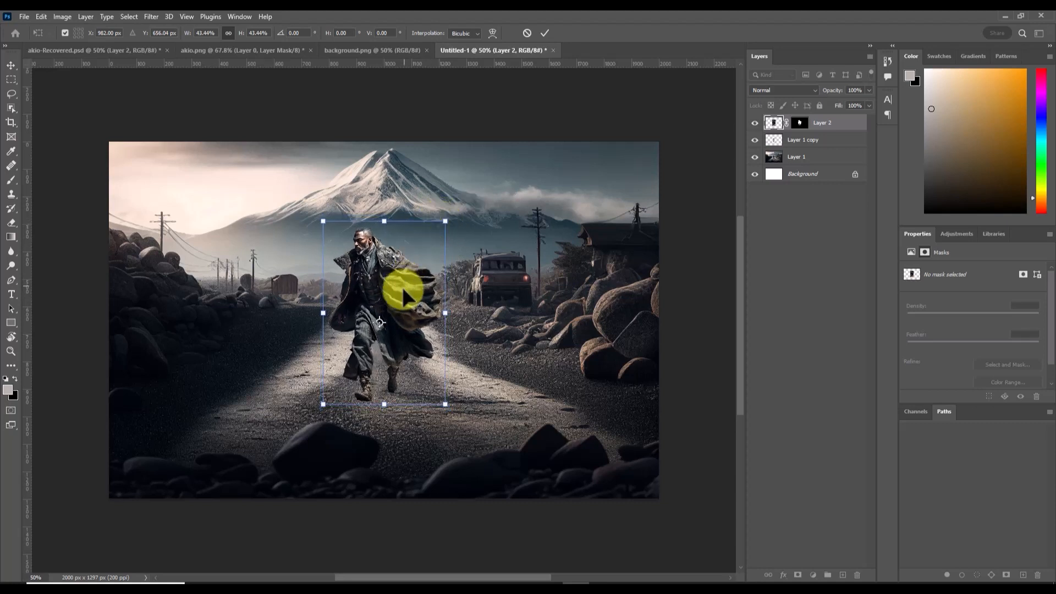
key(Return)
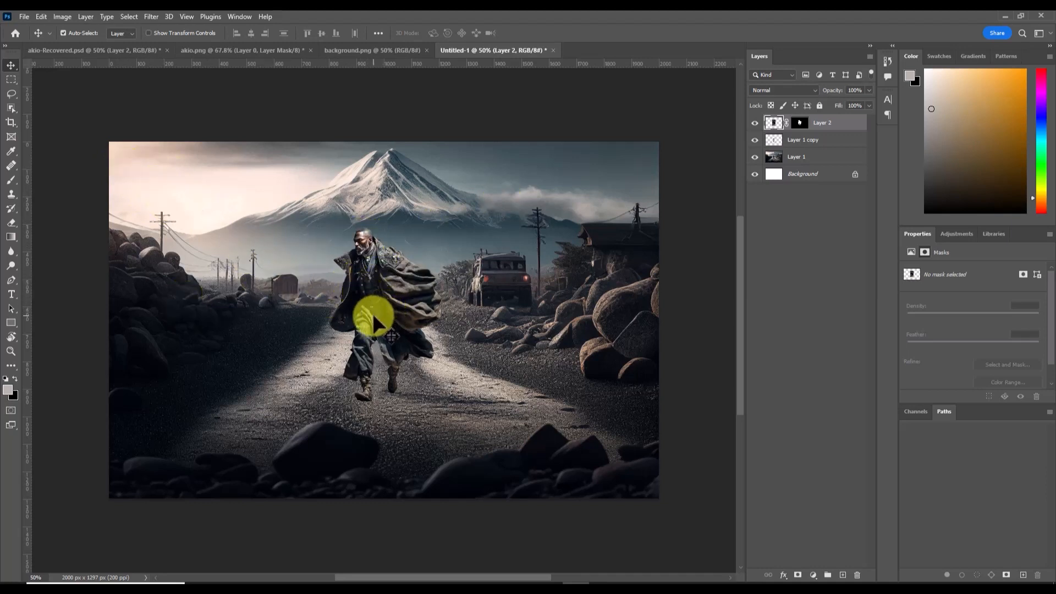
Step: Flip the man layer horizontally and shift him slightly left and up on the road
key(ctrl+t)
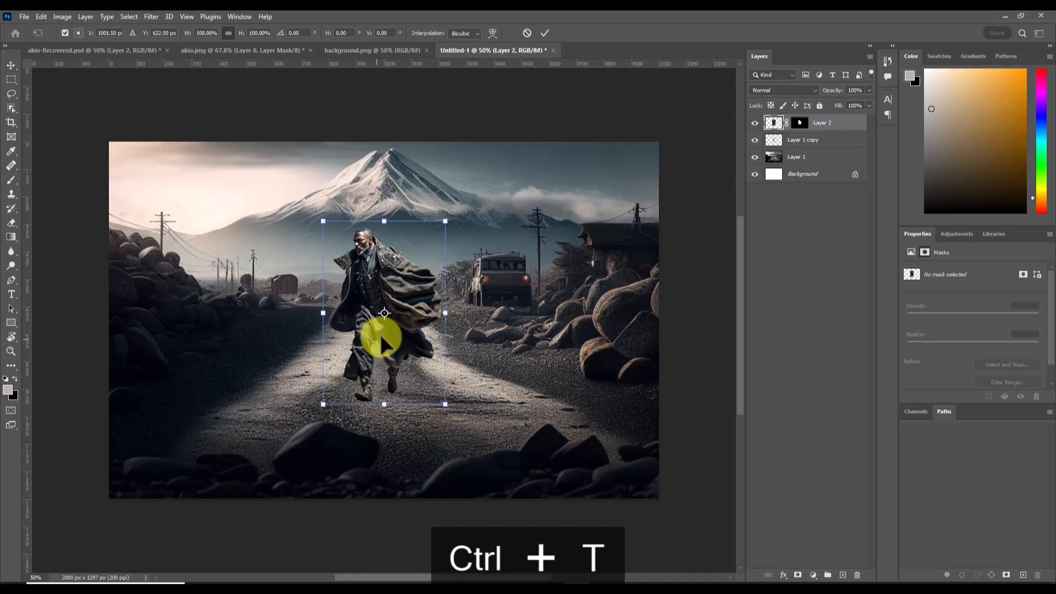
right_click(392, 338)
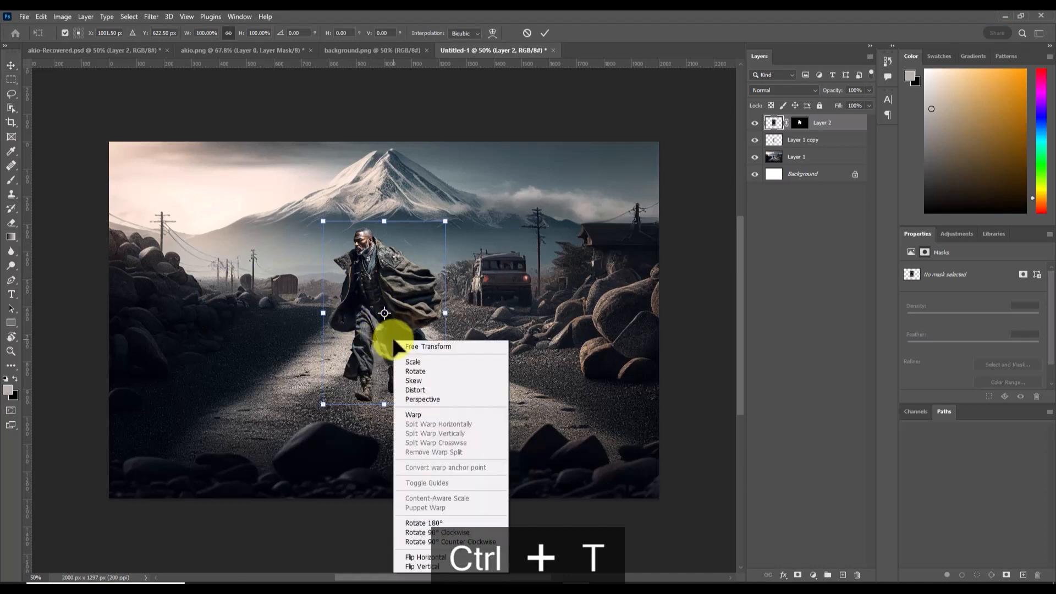
click(430, 558)
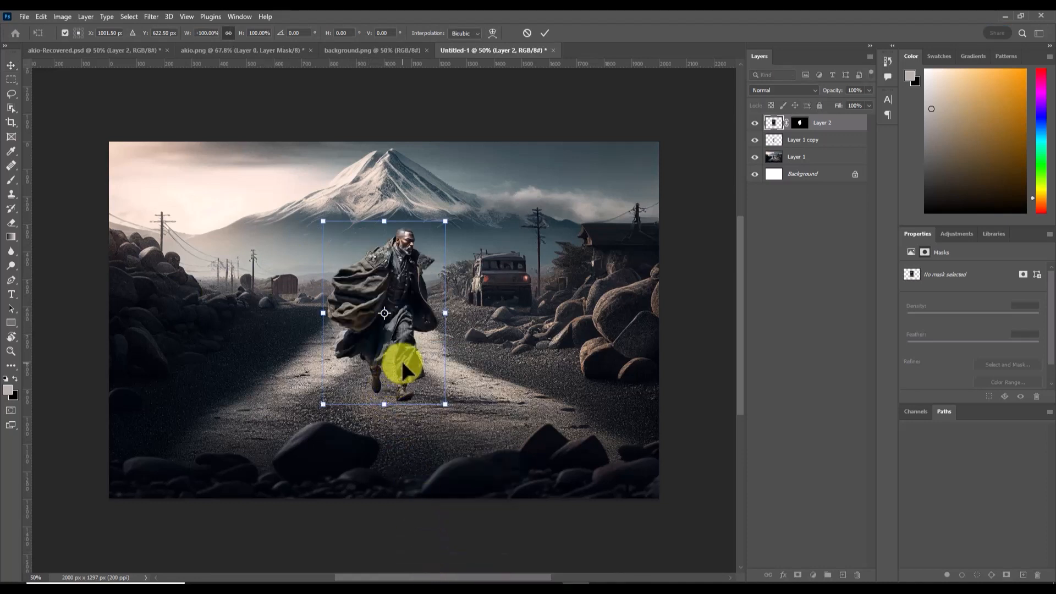
drag(404, 351, 388, 345)
key(Return)
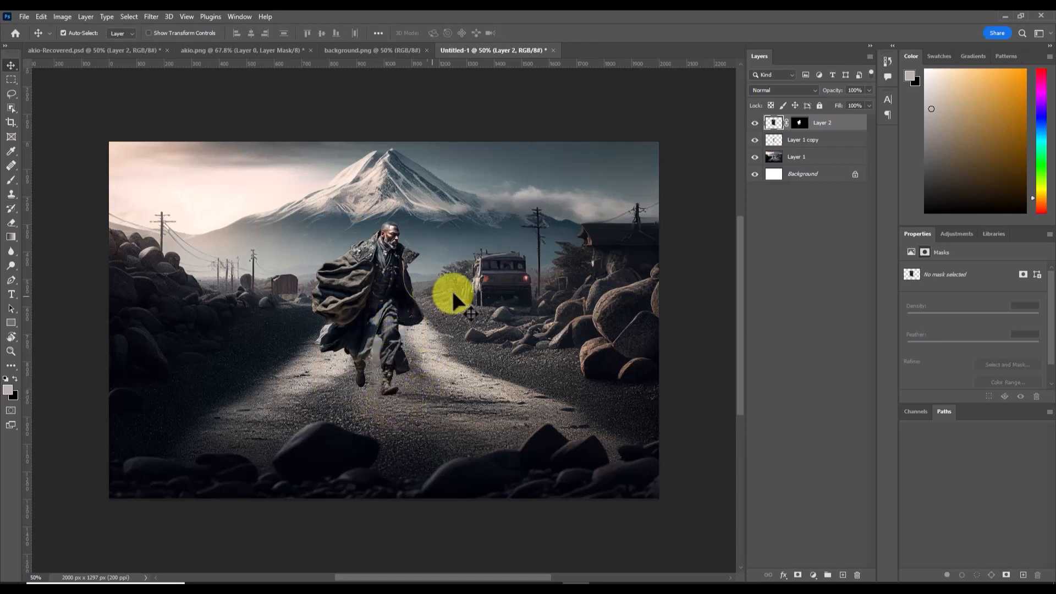
Step: Duplicate the masked man layer and apply the layer mask permanently on the lower of the two copies
key(ctrl+space)
drag(385, 304, 419, 421)
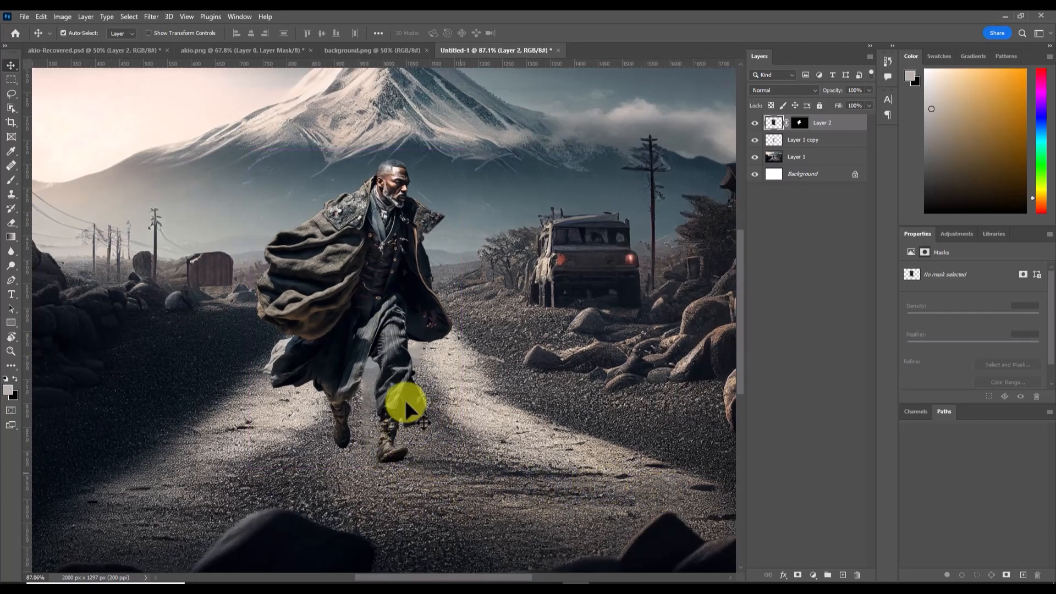
key(ctrl+space)
mouse_move(377, 282)
mouse_down()
mouse_move(361, 286)
mouse_move(385, 280)
mouse_move(369, 281)
mouse_up()
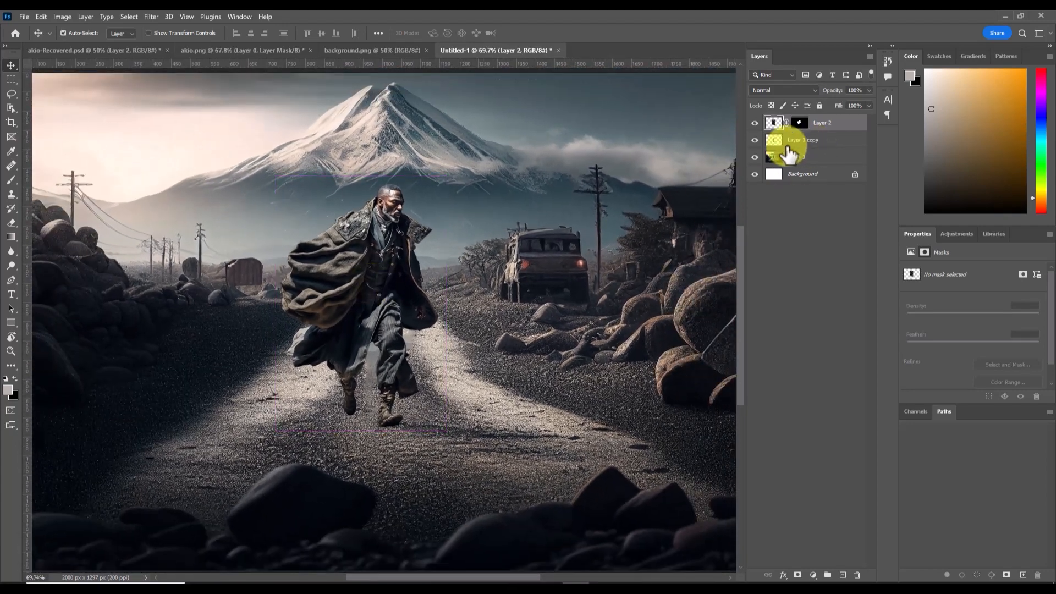
click(832, 125)
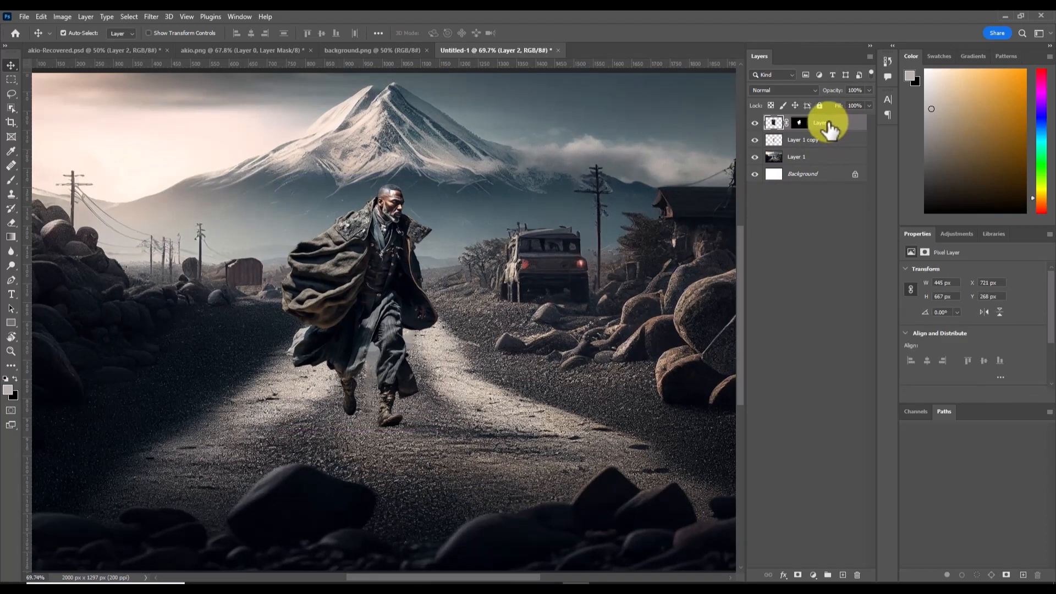
key(ctrl+j)
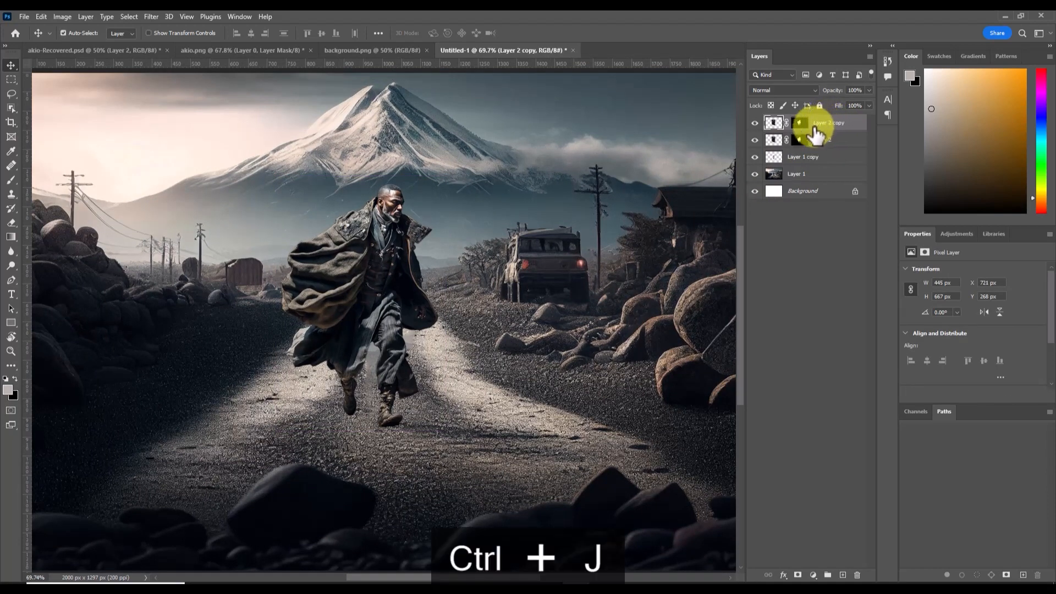
click(799, 140)
right_click(800, 146)
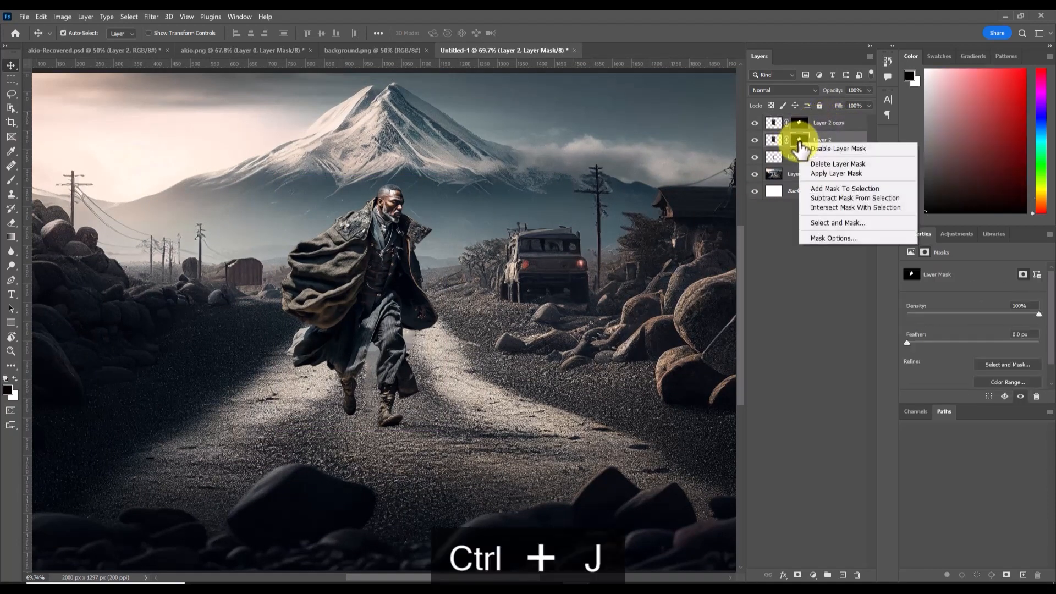
click(822, 173)
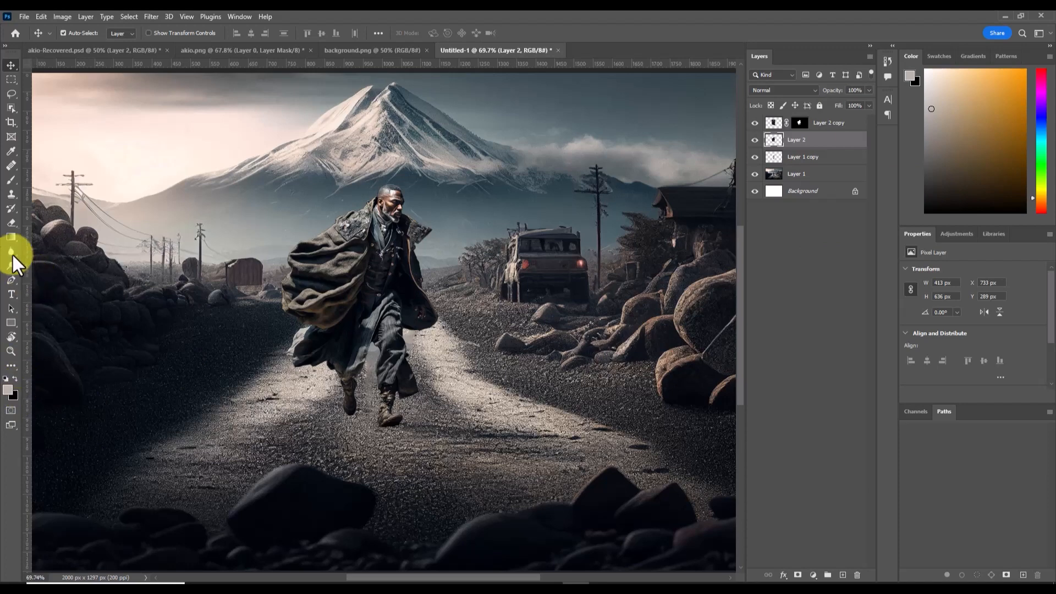
Step: Sample a near-black colour from the dark ground and fill the lower man copy's silhouette with it, leaving the upper copy shown and nothing selected
click(11, 151)
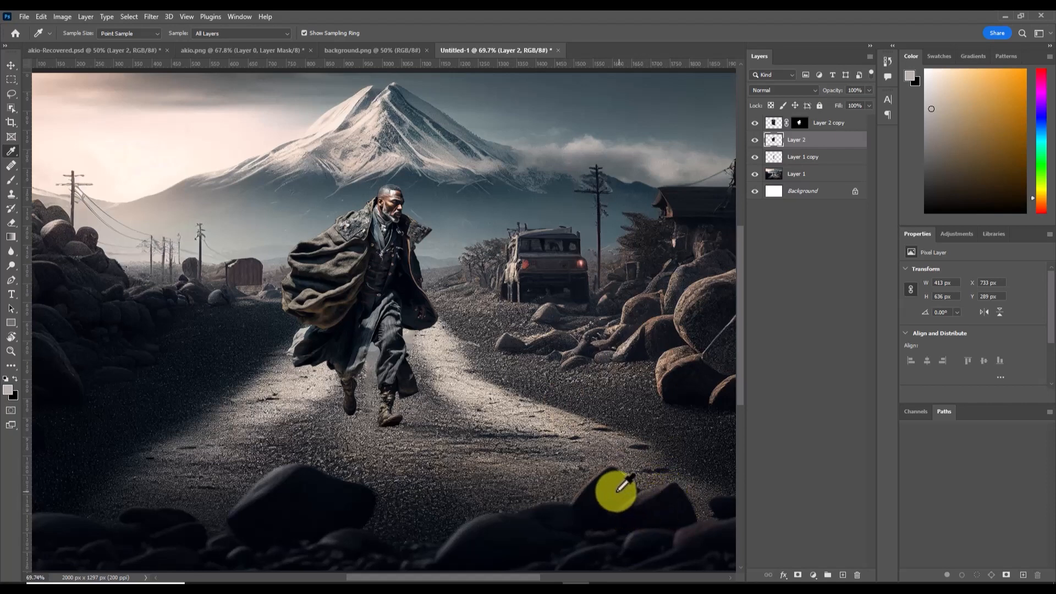
click(716, 457)
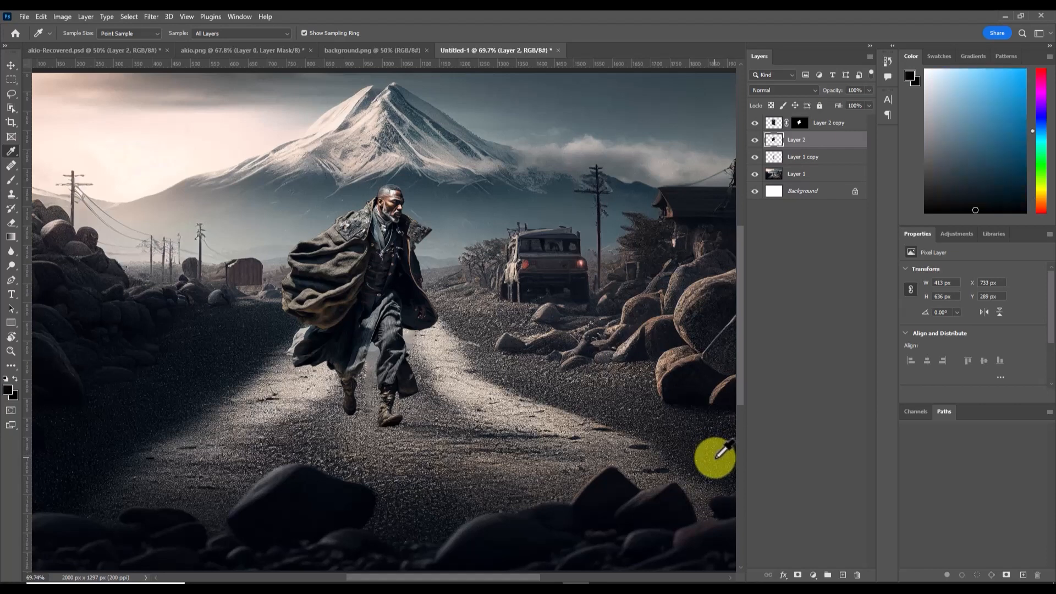
ctrl+click(774, 141)
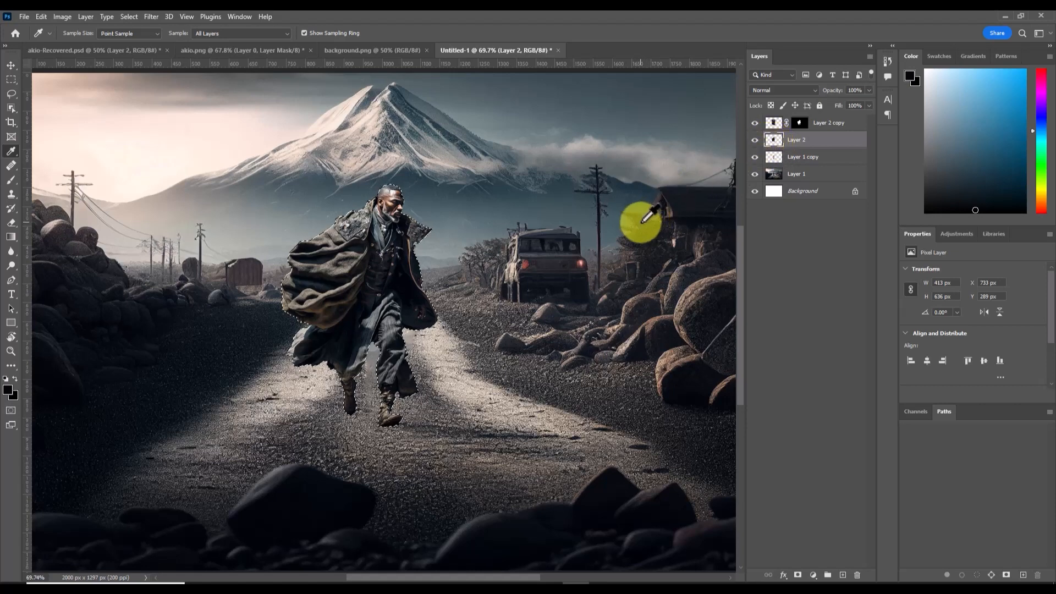
key(alt+BackSpace)
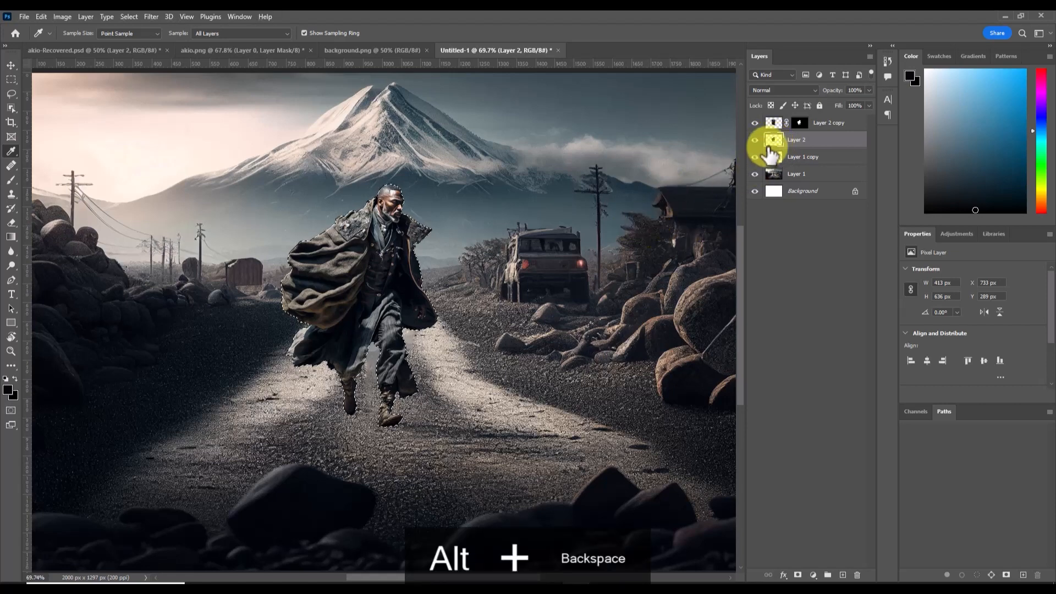
click(755, 123)
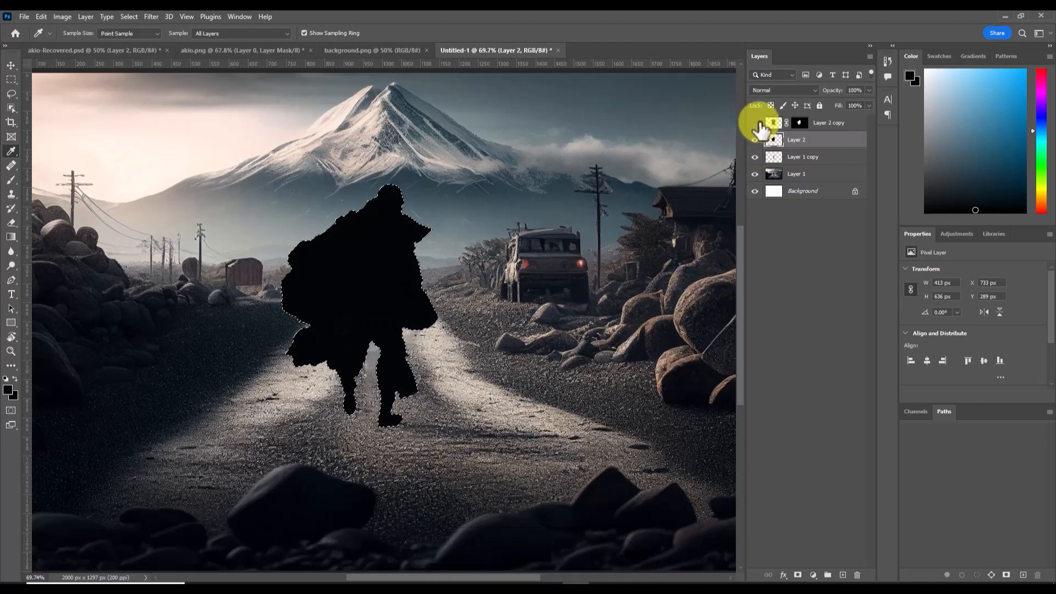
key(ctrl+d)
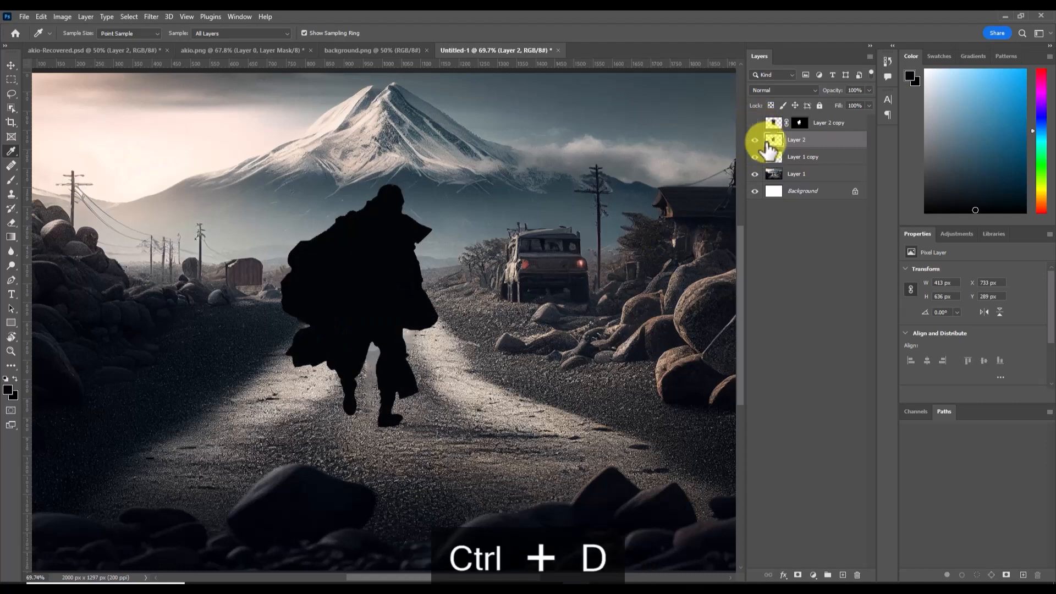
click(755, 124)
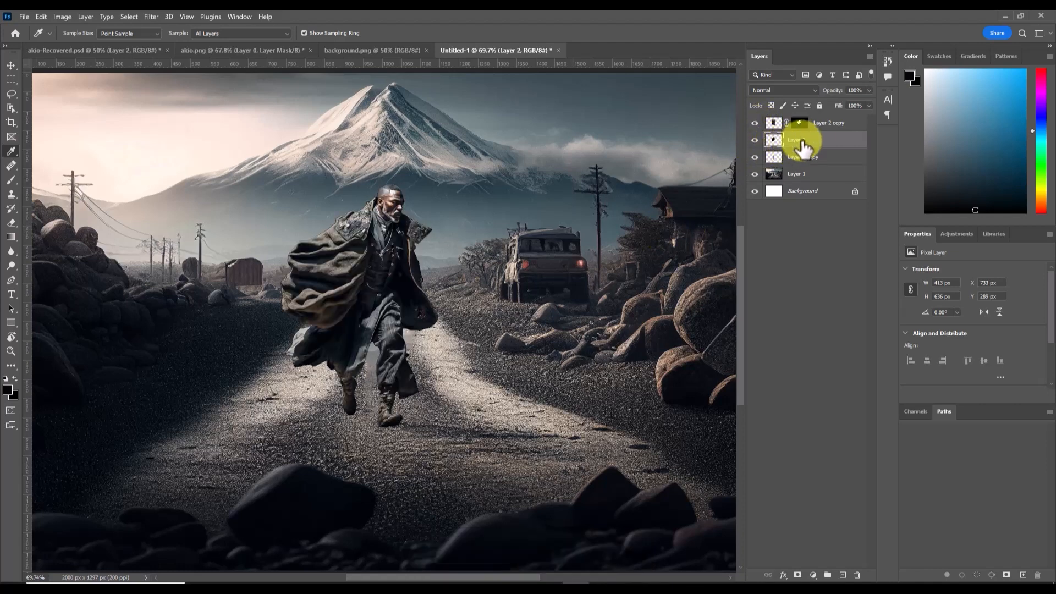
Step: Distort the black silhouette so it lies flat on the road as a shadow stretching from the man's feet toward the right-hand rocks
key(ctrl+t)
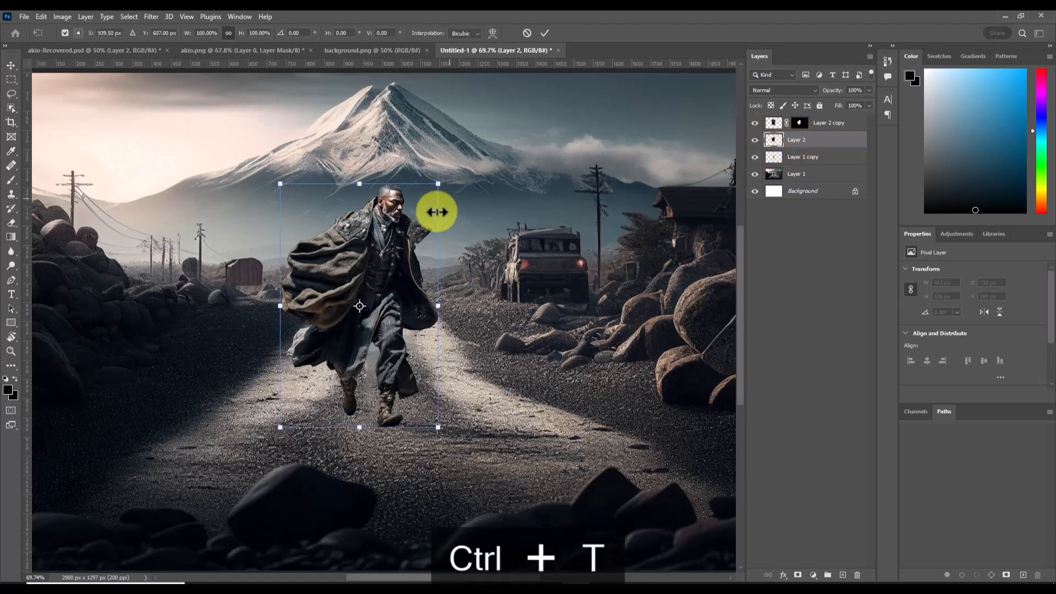
right_click(365, 266)
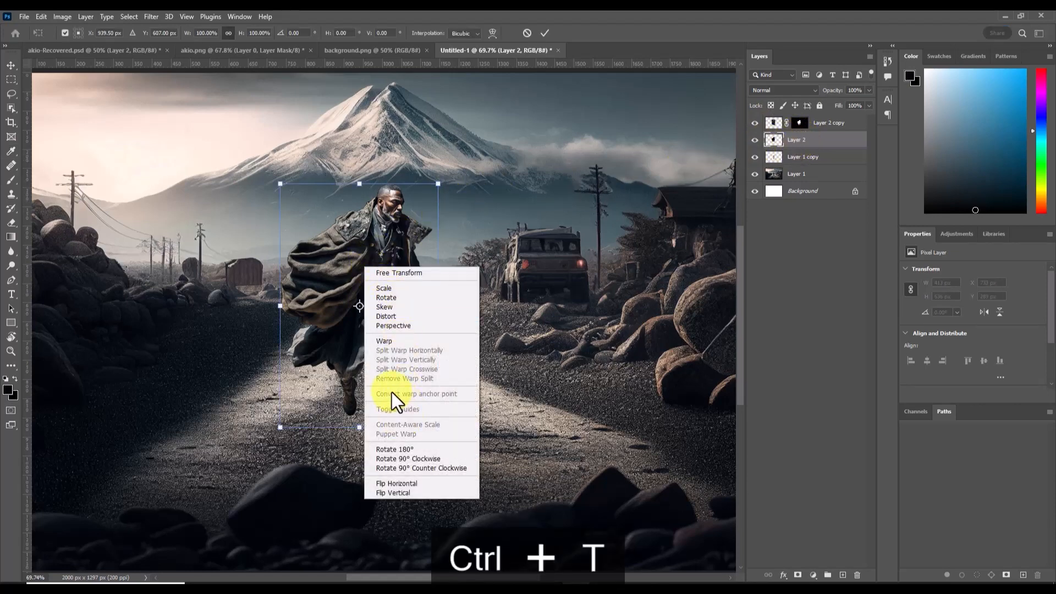
click(385, 316)
drag(360, 187, 683, 444)
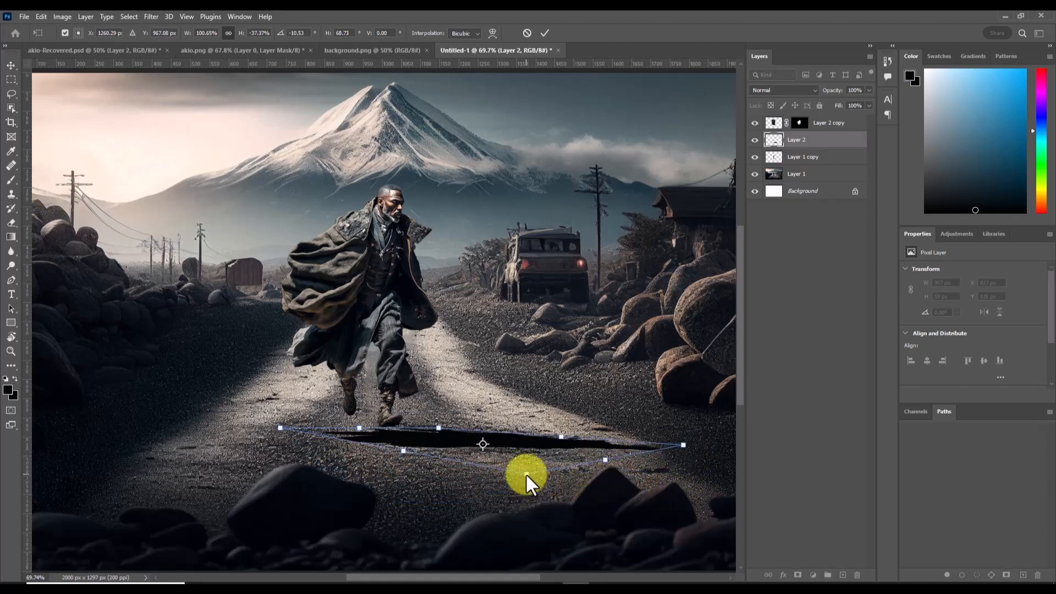
drag(526, 474, 598, 511)
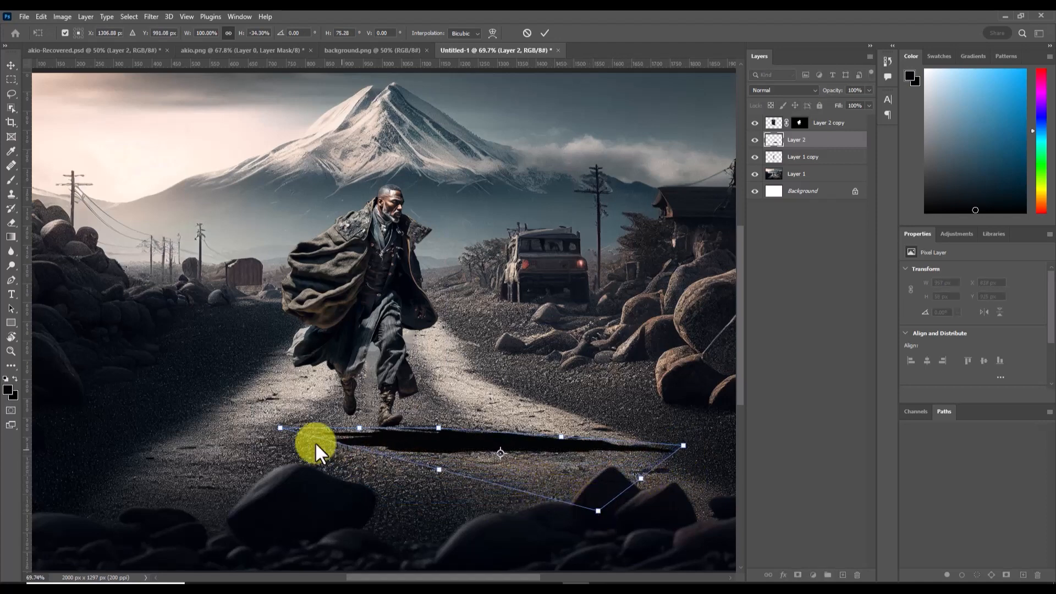
Step: Refine the distorted shadow's corners and position so it meets the man's shoes, and commit the transform
mouse_move(280, 427)
mouse_down()
mouse_move(324, 417)
mouse_move(301, 429)
mouse_up()
drag(440, 428, 412, 416)
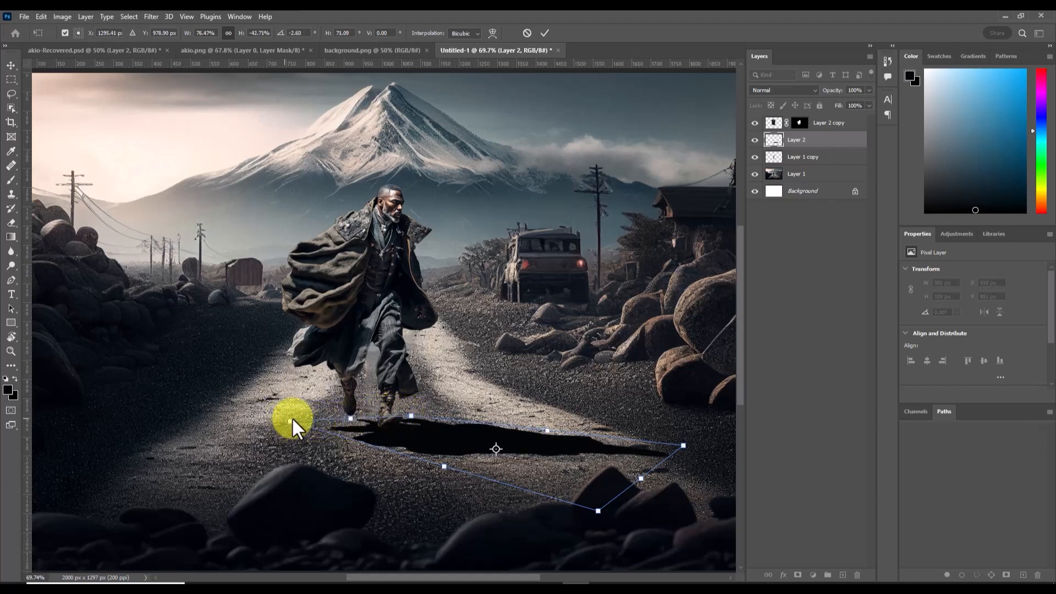
drag(290, 419, 275, 417)
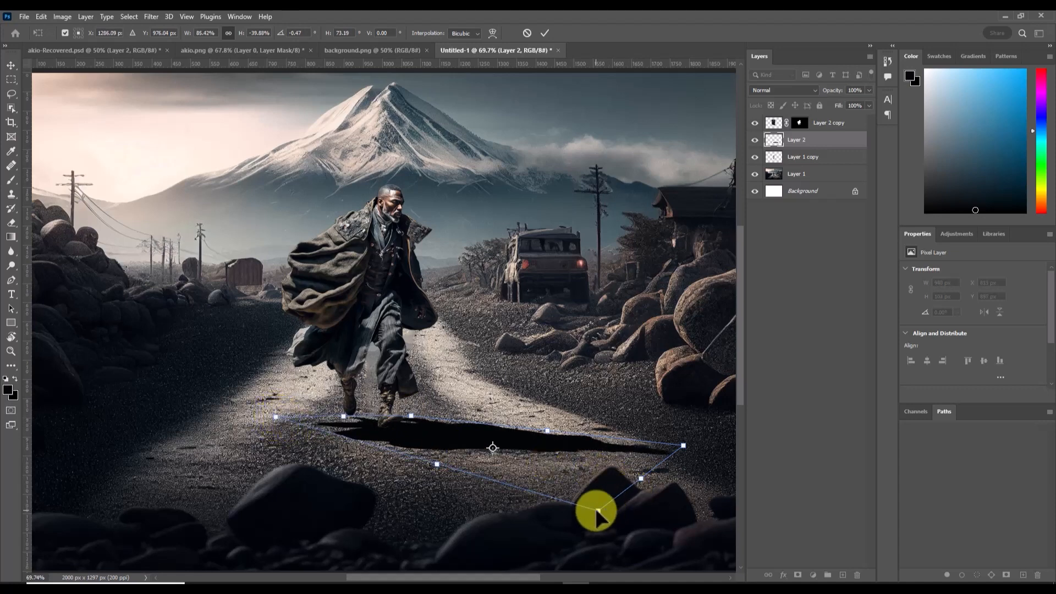
drag(597, 511, 596, 522)
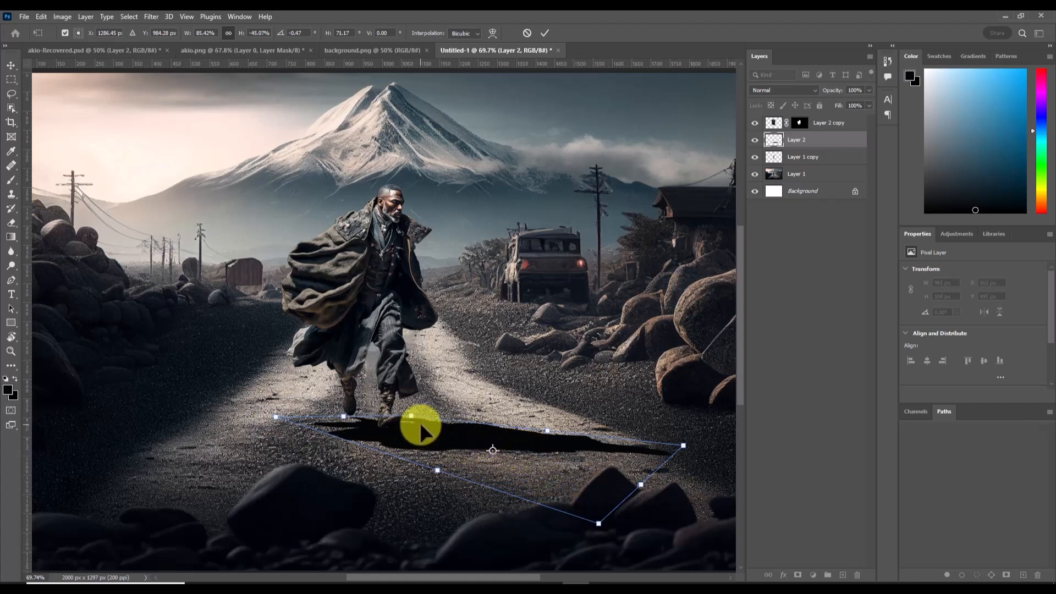
drag(421, 428, 422, 425)
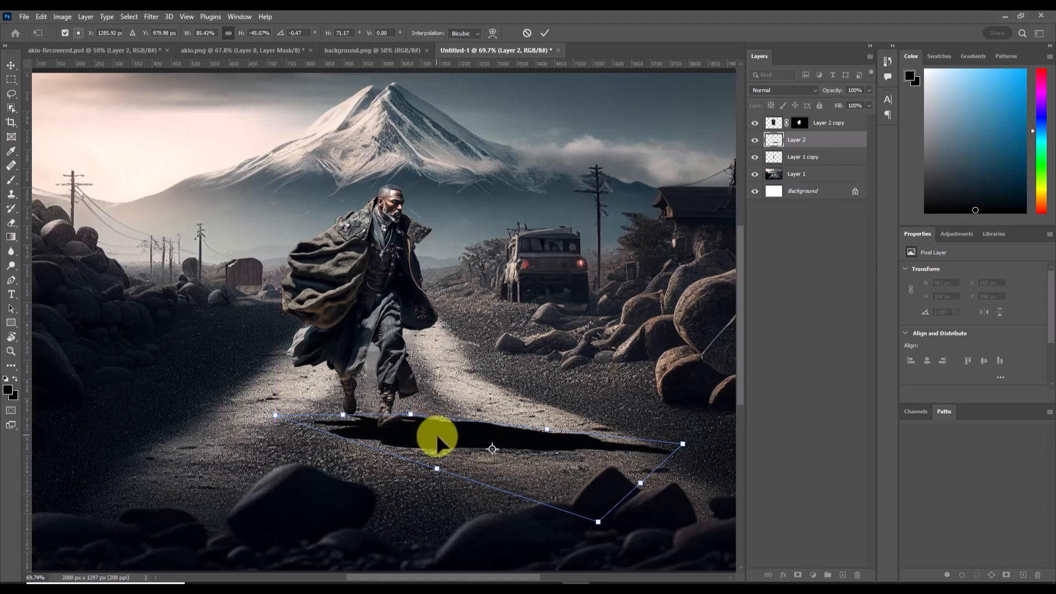
key(Return)
key(i)
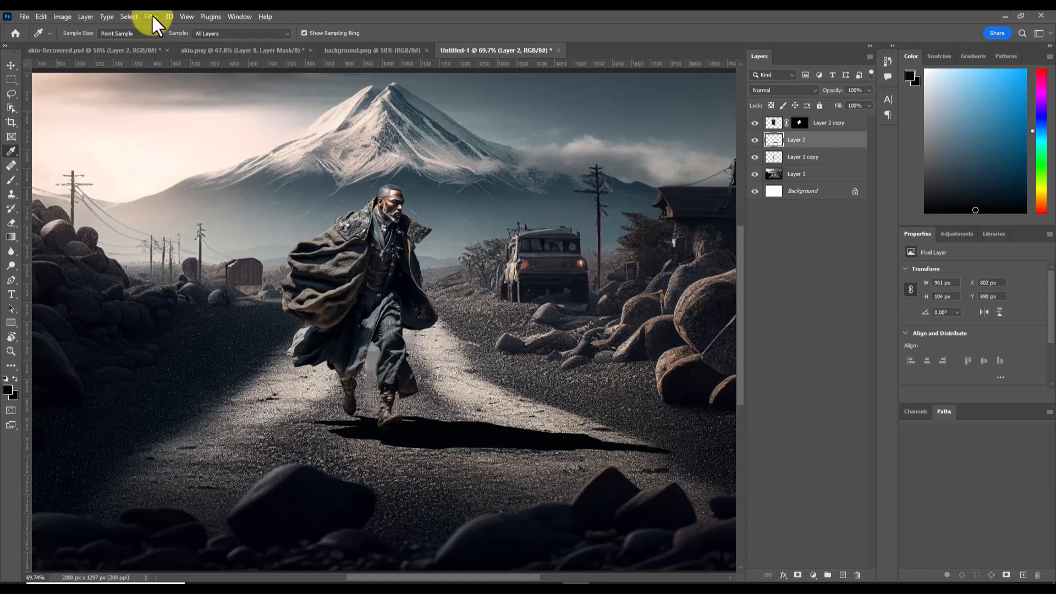
Step: Convert the shadow layer to a smart object and start a Tilt-Shift blur on it
right_click(792, 140)
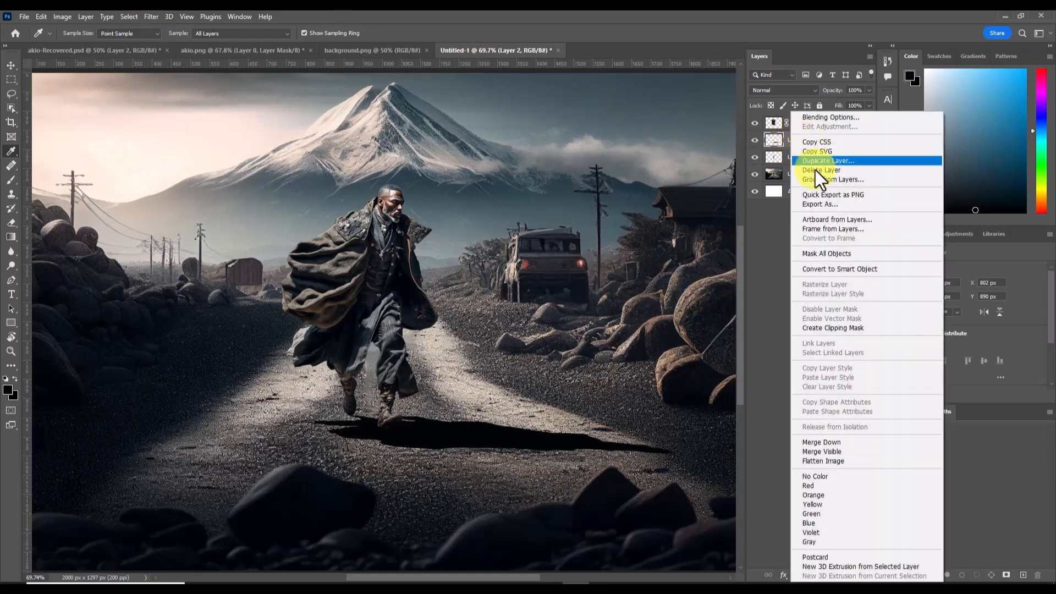
click(817, 270)
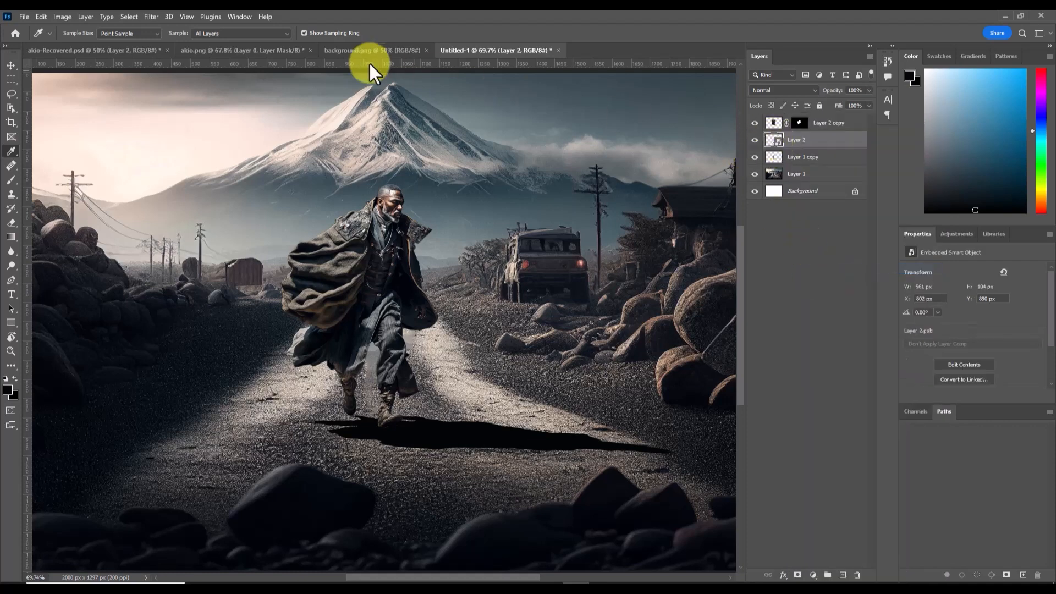
click(150, 16)
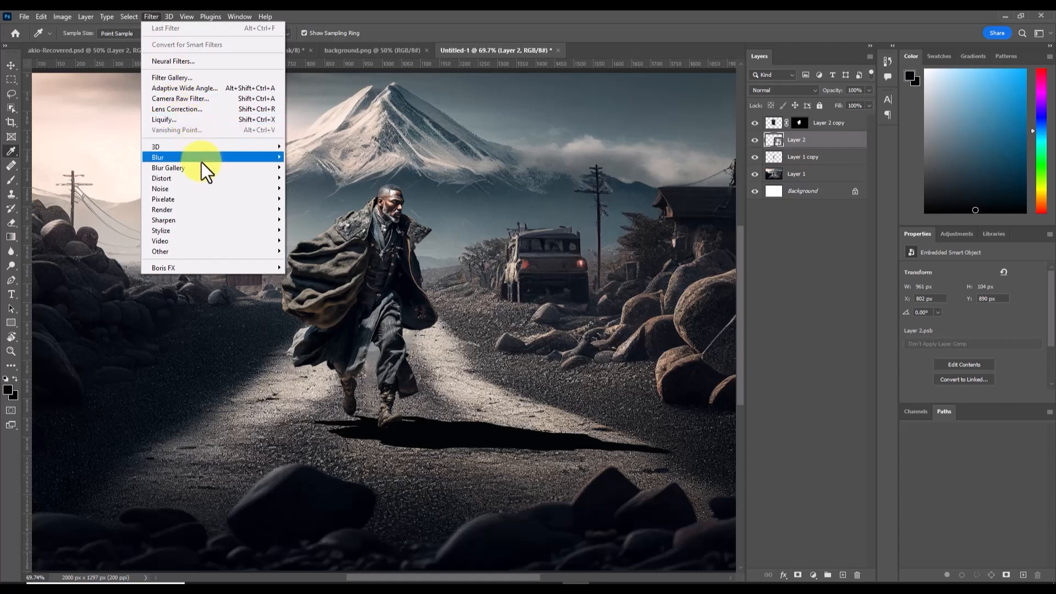
mouse_move(203, 163)
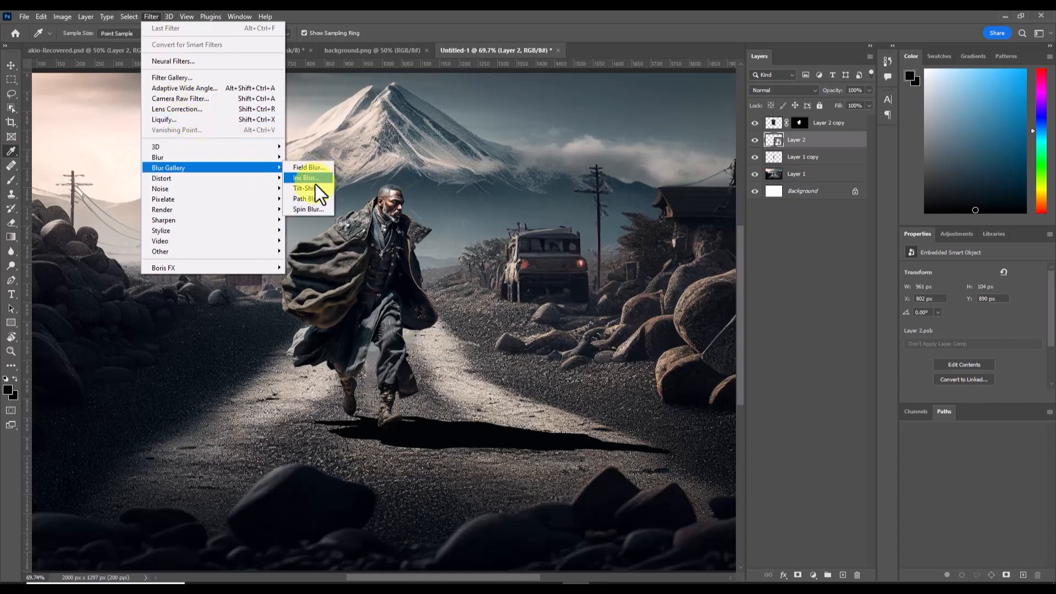
click(312, 190)
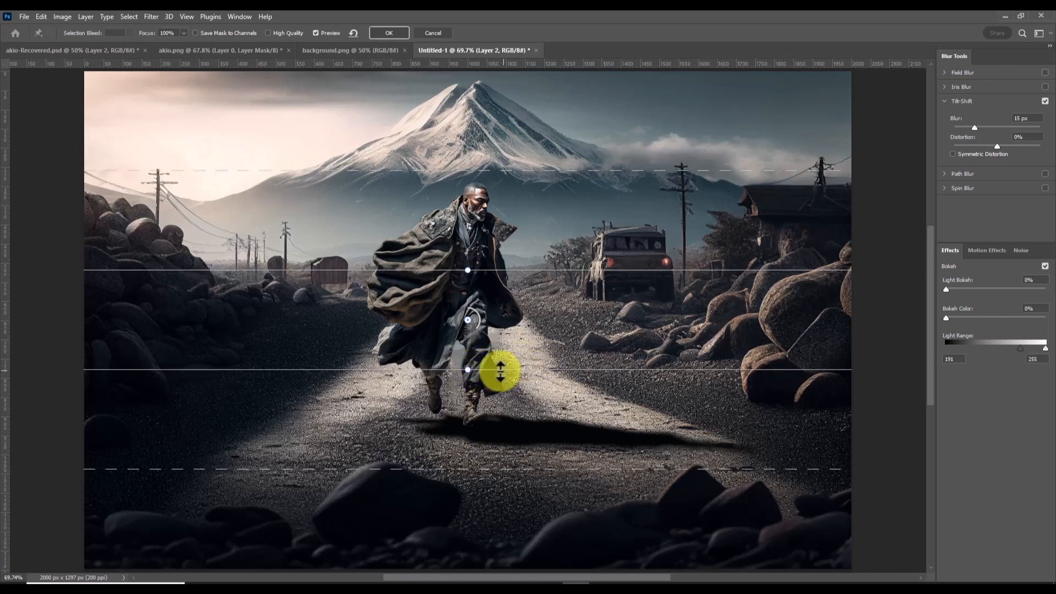
Step: Centre the tilt-shift on the man's front foot, angle its lines steeply across the shadow, widen the outer transition and set the blur to 28 px
drag(470, 370, 474, 416)
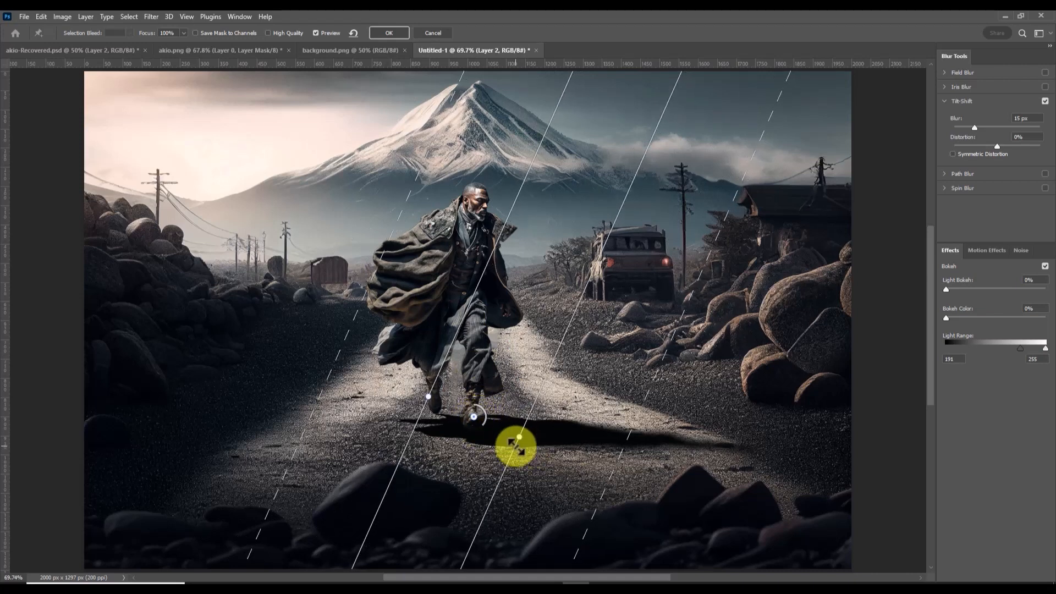
mouse_move(520, 437)
mouse_down()
mouse_move(494, 427)
mouse_move(500, 439)
mouse_up()
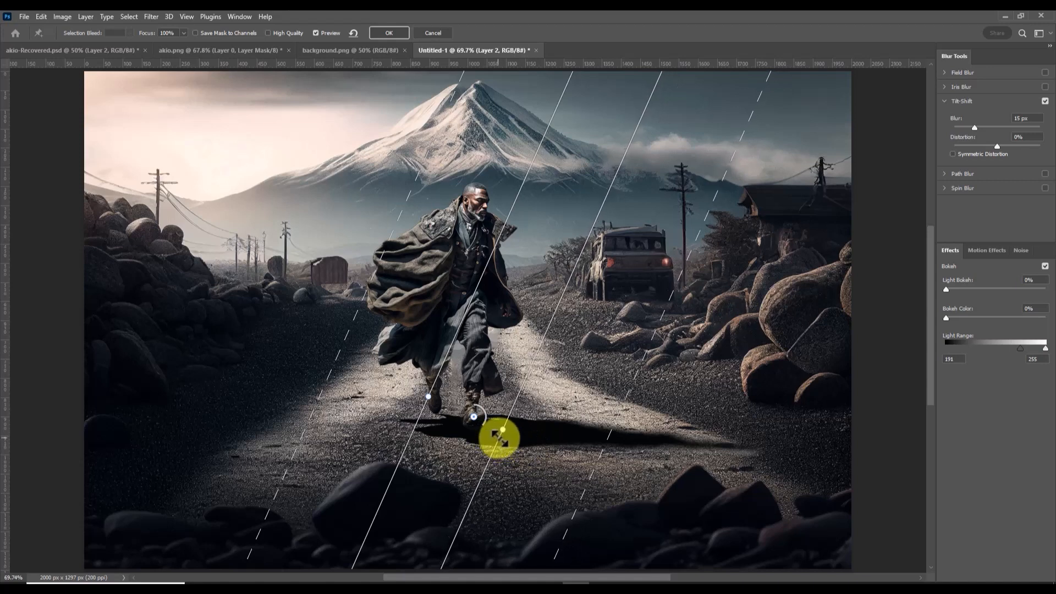
drag(604, 441, 691, 459)
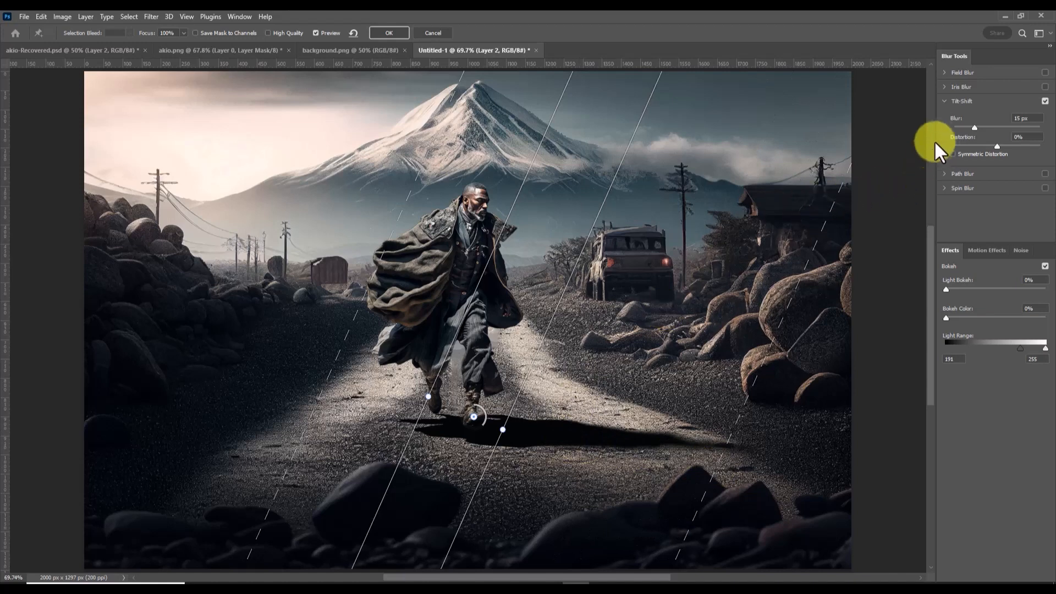
click(984, 127)
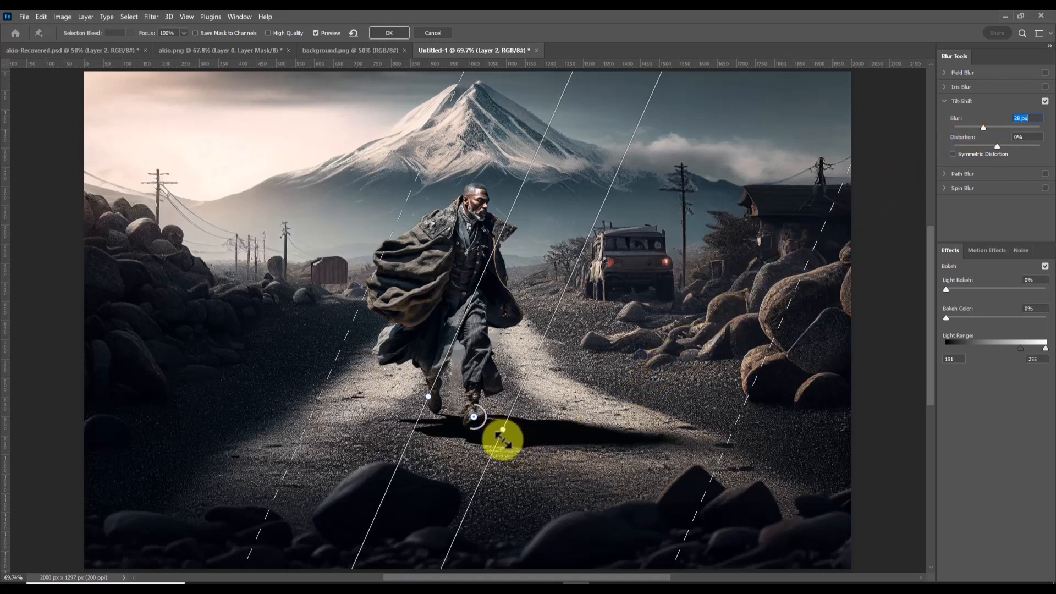
Step: Narrow the tilt-shift's sharp zone and outer transition toward the man's feet and apply the blur to the shadow
drag(502, 440, 504, 442)
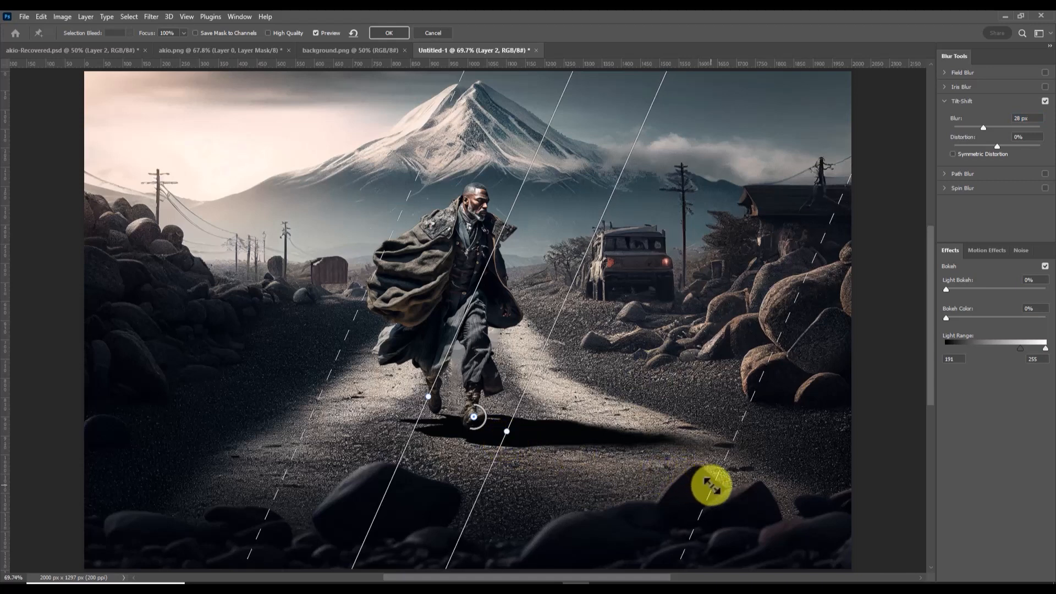
drag(711, 486, 669, 476)
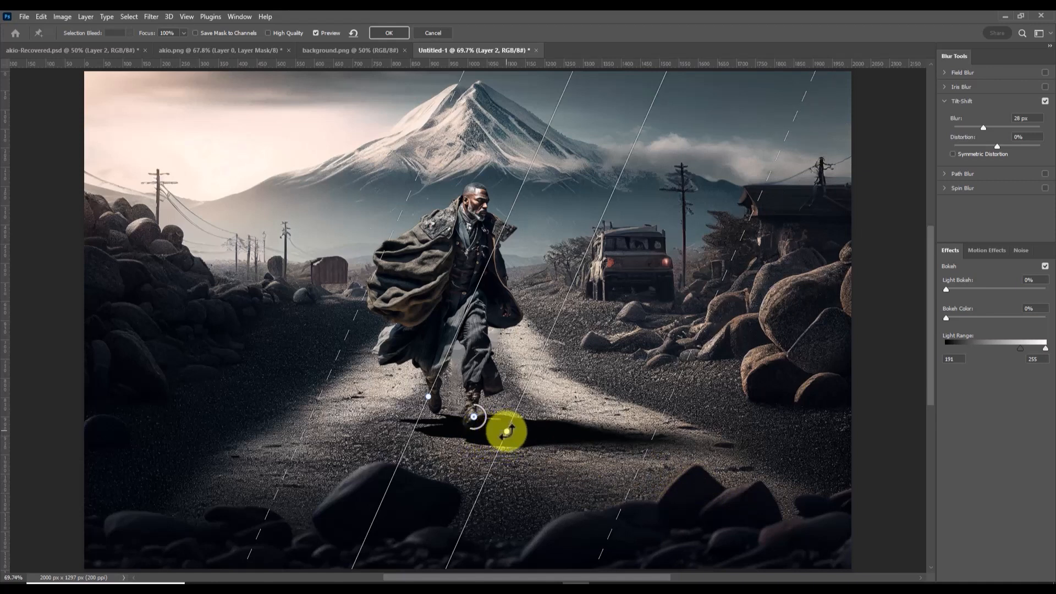
drag(501, 438, 486, 434)
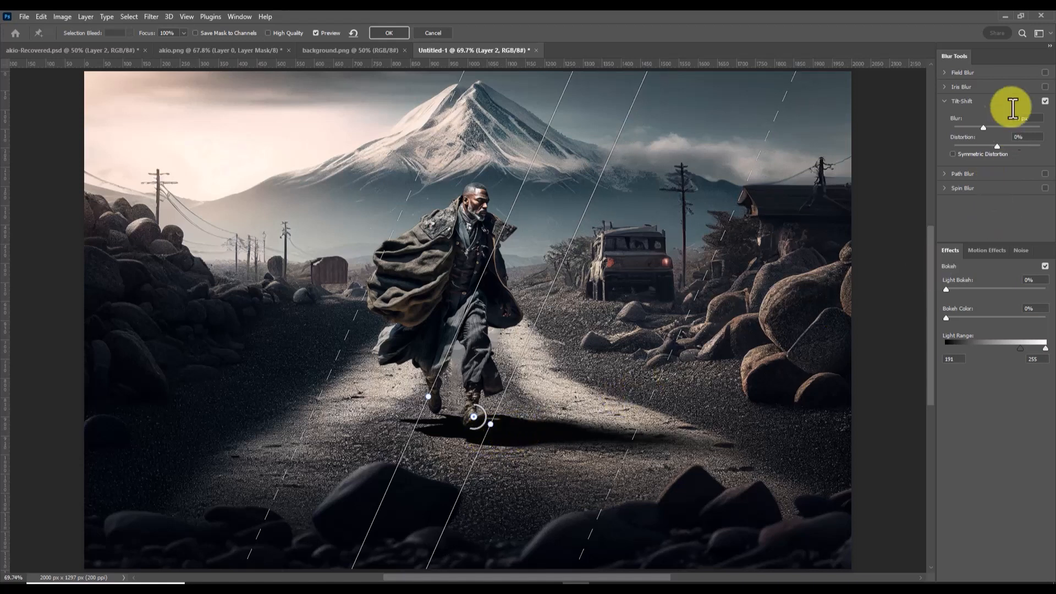
click(389, 34)
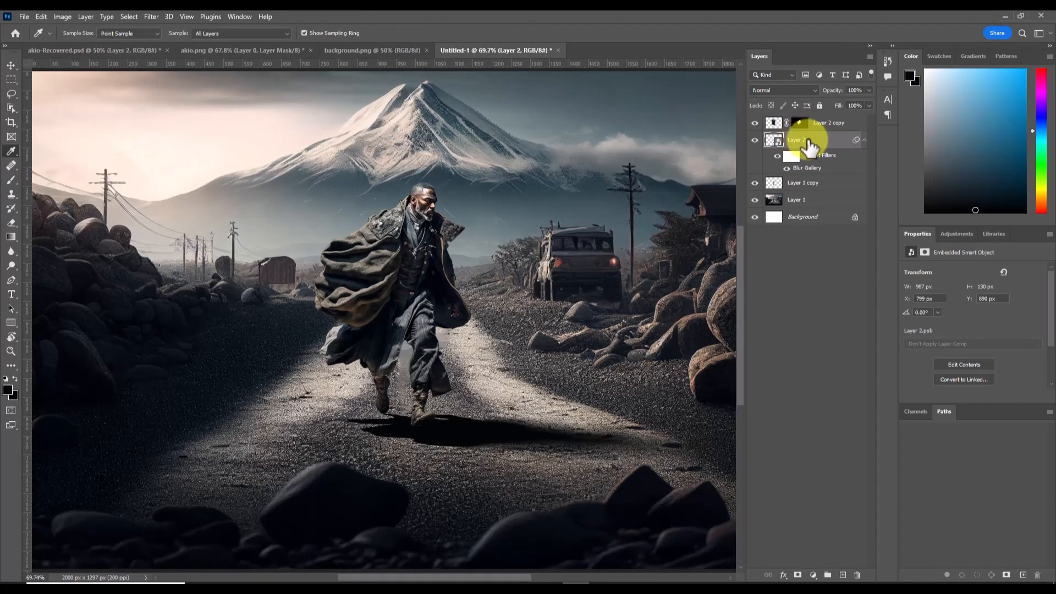
Step: Blend the shadow layer with Multiply at 76% opacity and soften it with a Gaussian Blur of about 3 px
click(774, 90)
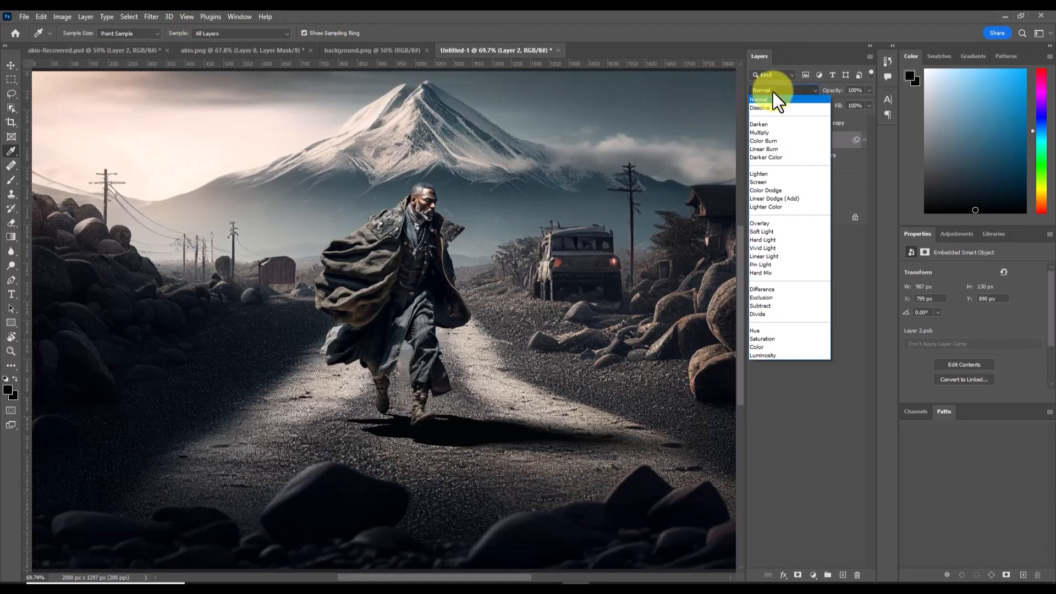
click(762, 134)
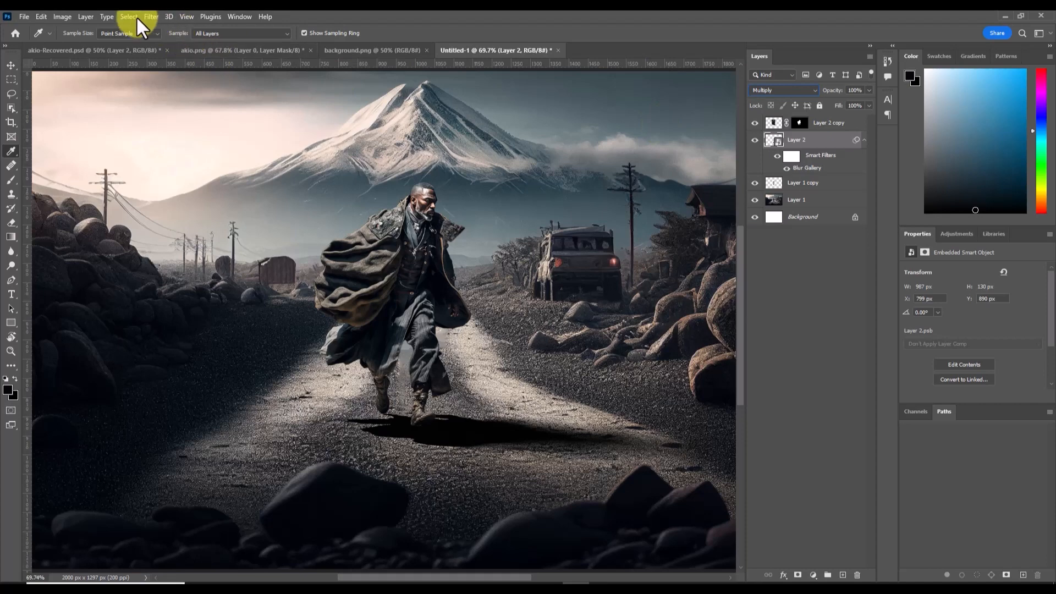
click(151, 17)
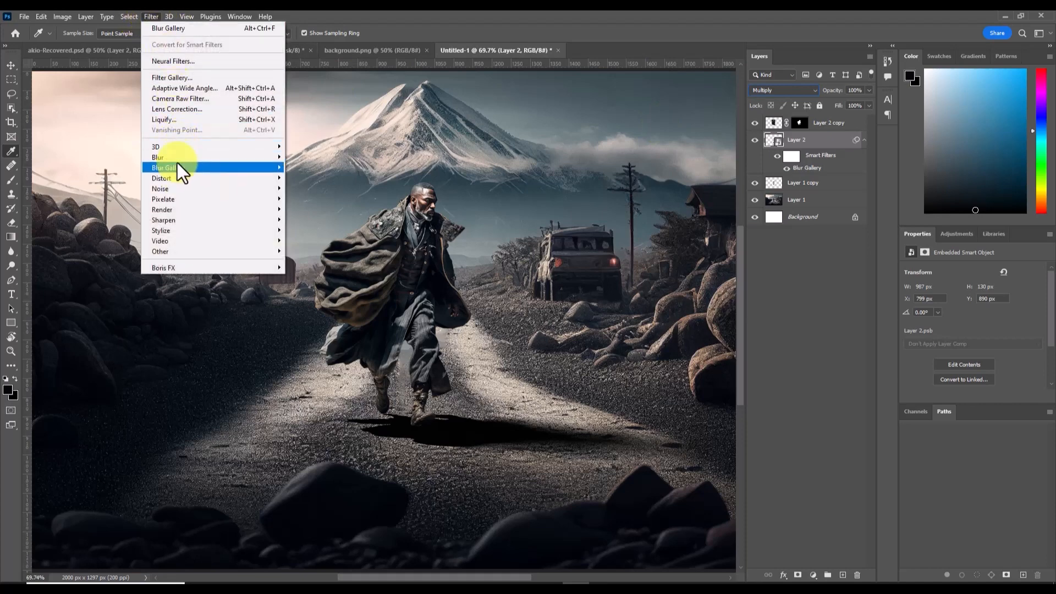
mouse_move(183, 160)
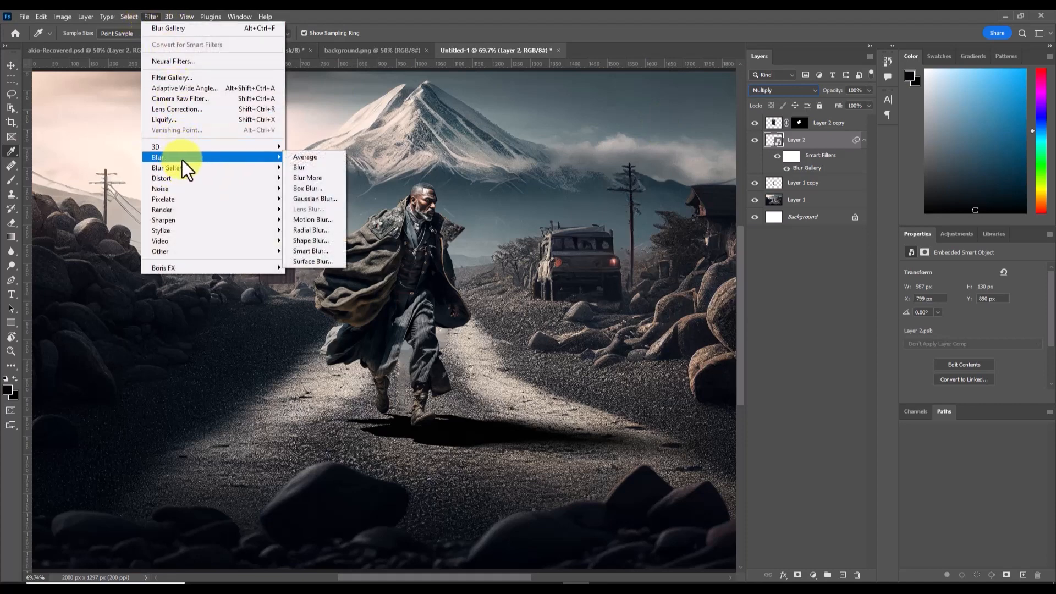
click(303, 199)
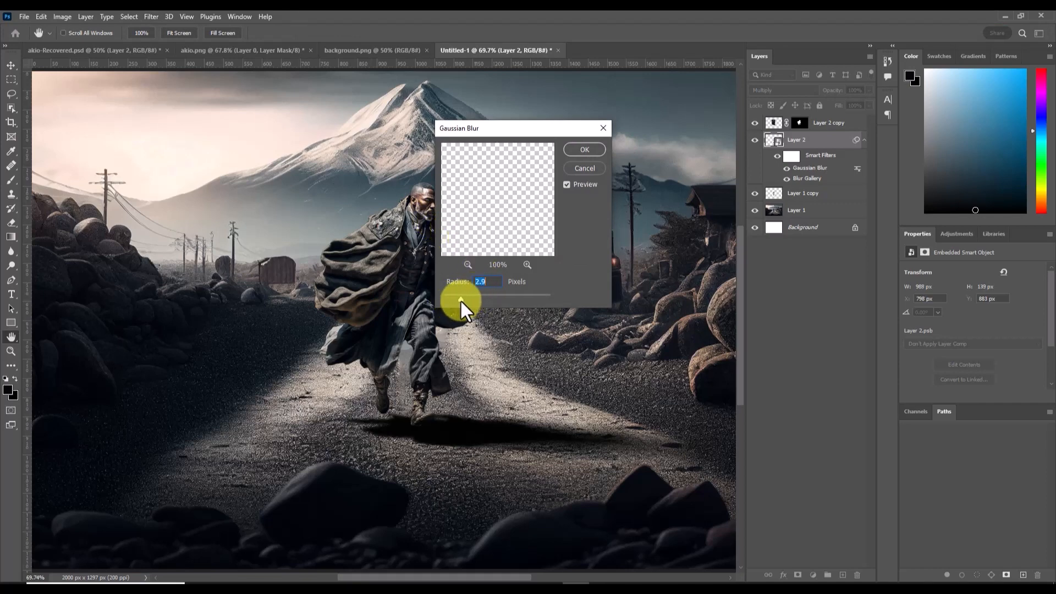
click(585, 149)
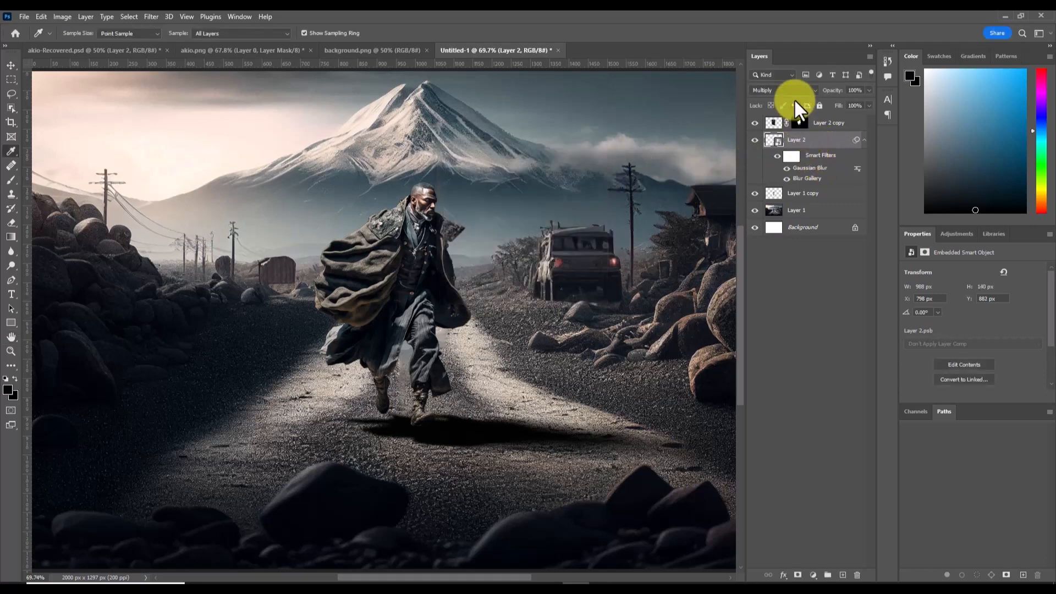
drag(823, 91, 819, 90)
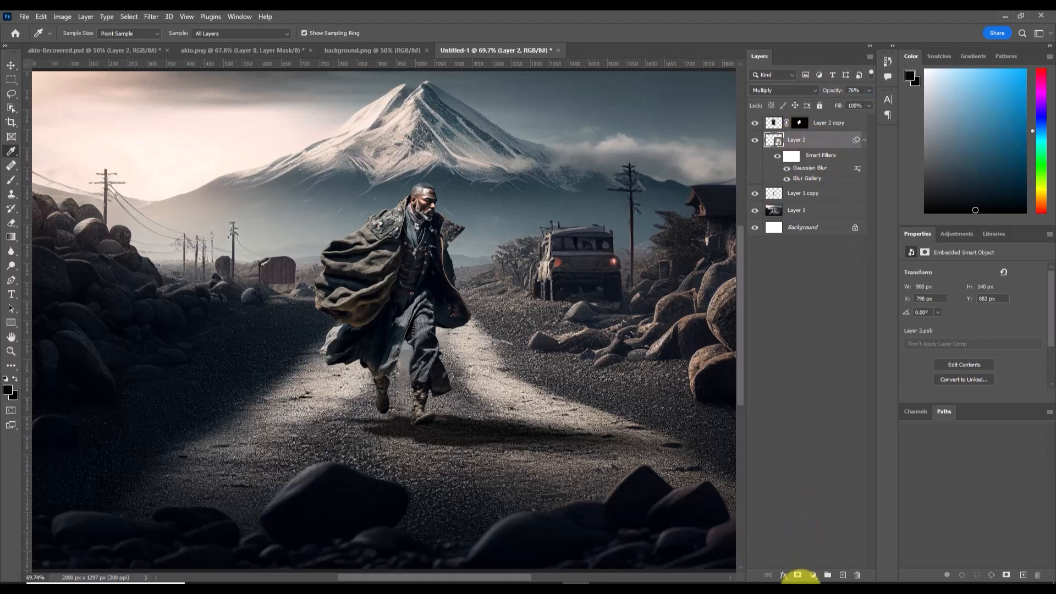
Step: Add a layer mask to the shadow layer and prepare a soft round black brush at 125 px
click(798, 575)
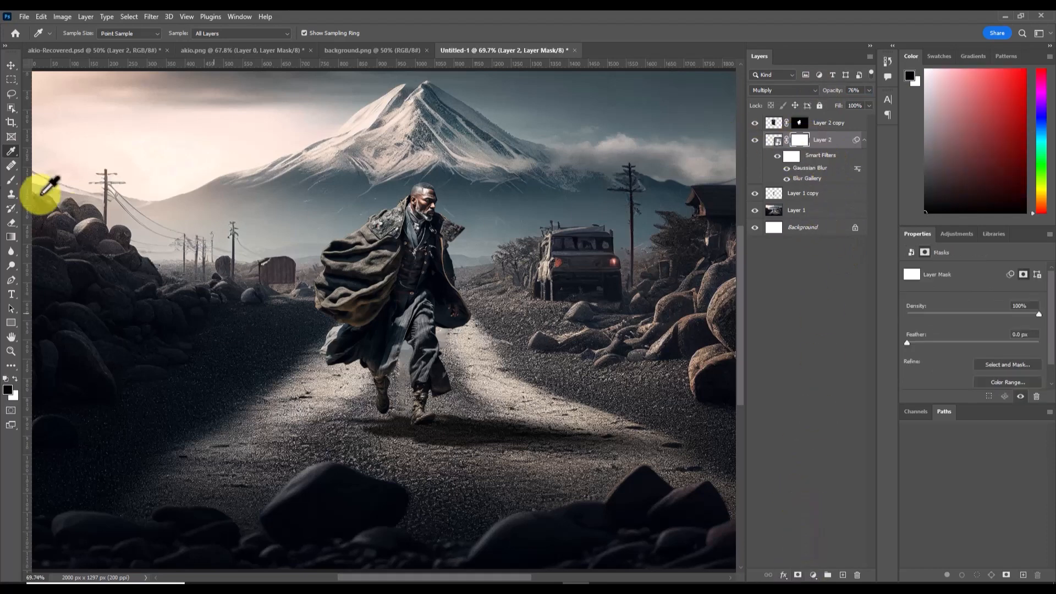
click(10, 181)
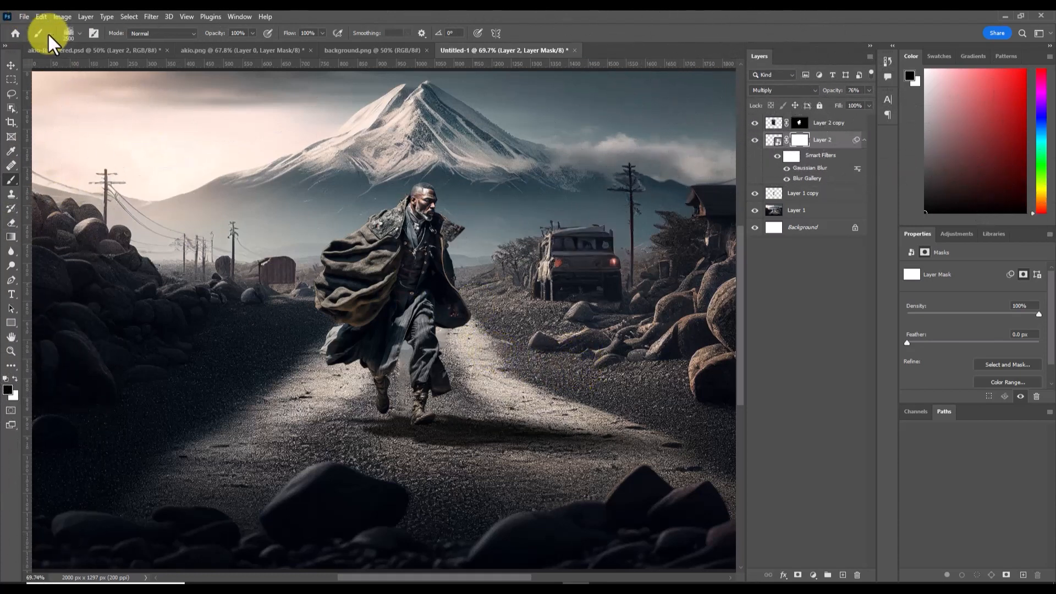
click(77, 34)
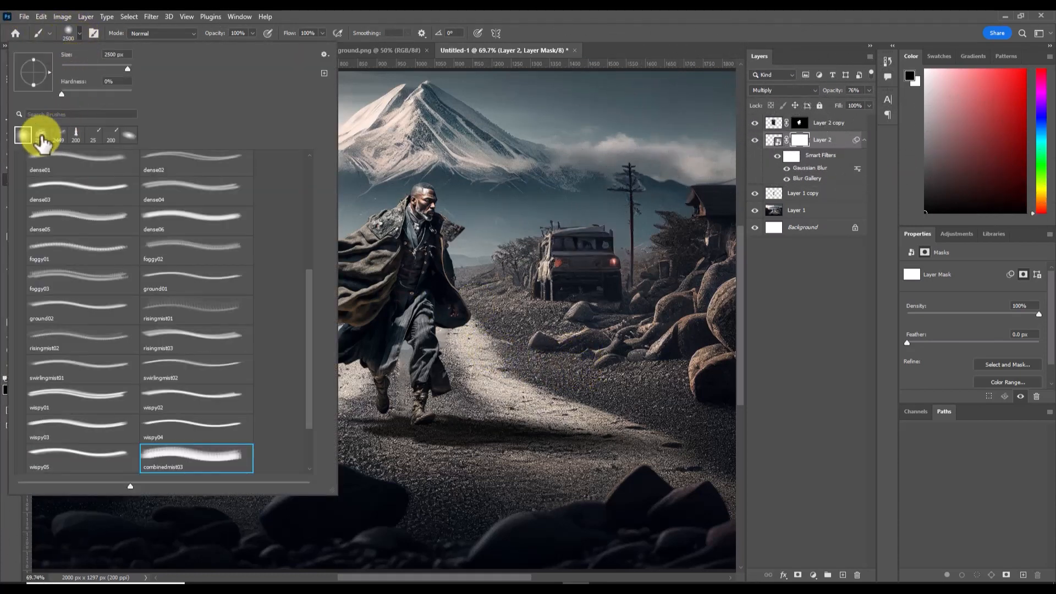
click(323, 15)
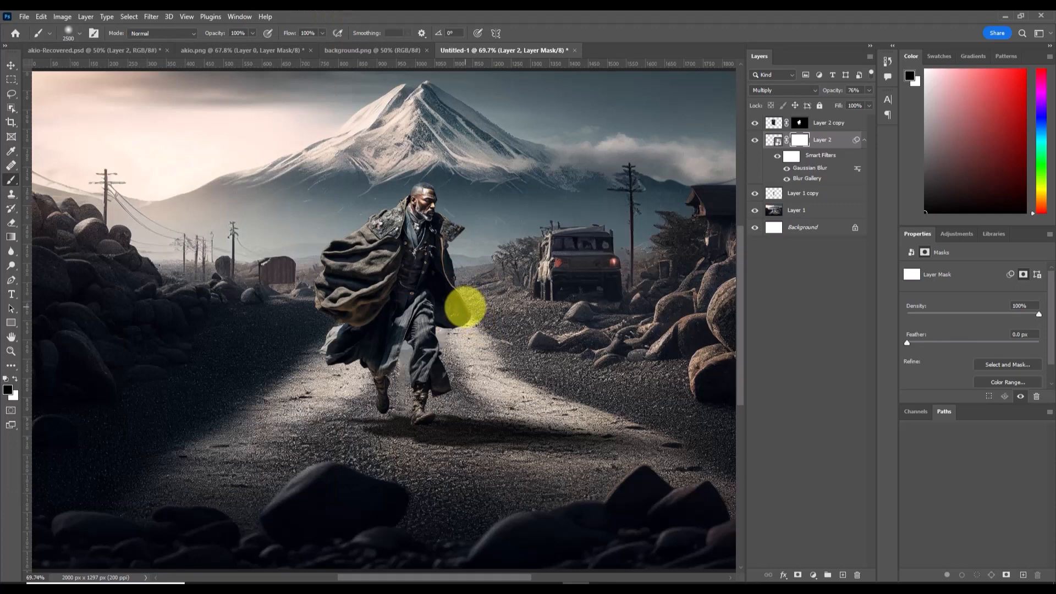
key(bracketleft)
key(bracketleft)
key(bracketleft)
key(bracketleft)
key(bracketleft)
key(bracketleft)
key(bracketleft)
key(bracketleft)
key(bracketleft)
key(bracketleft)
key(bracketleft)
key(bracketleft)
key(bracketleft)
key(bracketleft)
key(bracketleft)
key(bracketleft)
key(bracketleft)
key(bracketleft)
key(bracketleft)
key(bracketleft)
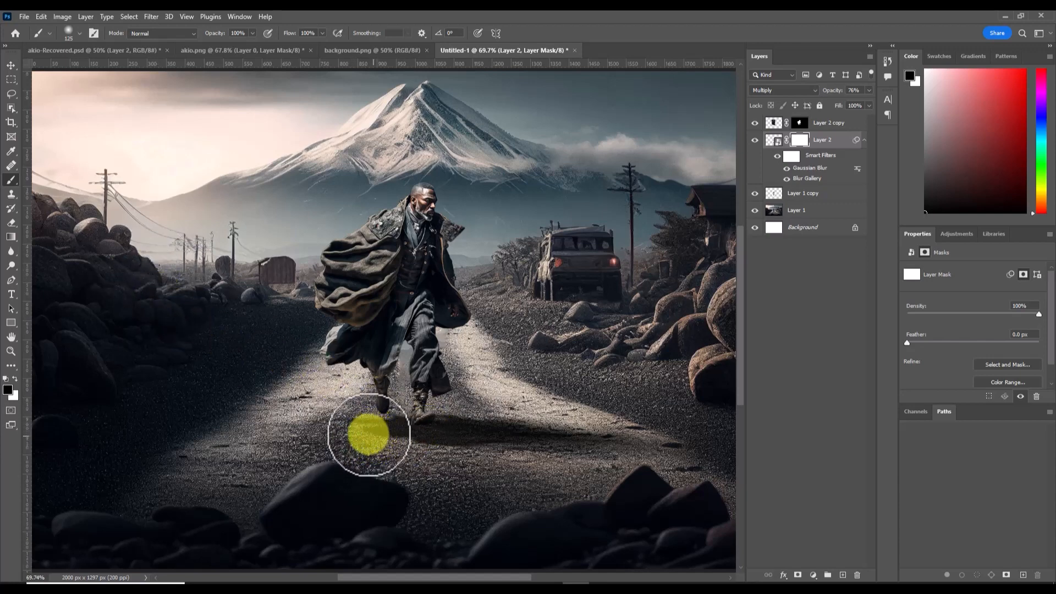
Step: Undo the trial stroke, lower the brush to 59% opacity and 5% flow, and fade parts of the cast shadow on its mask
drag(380, 441, 379, 444)
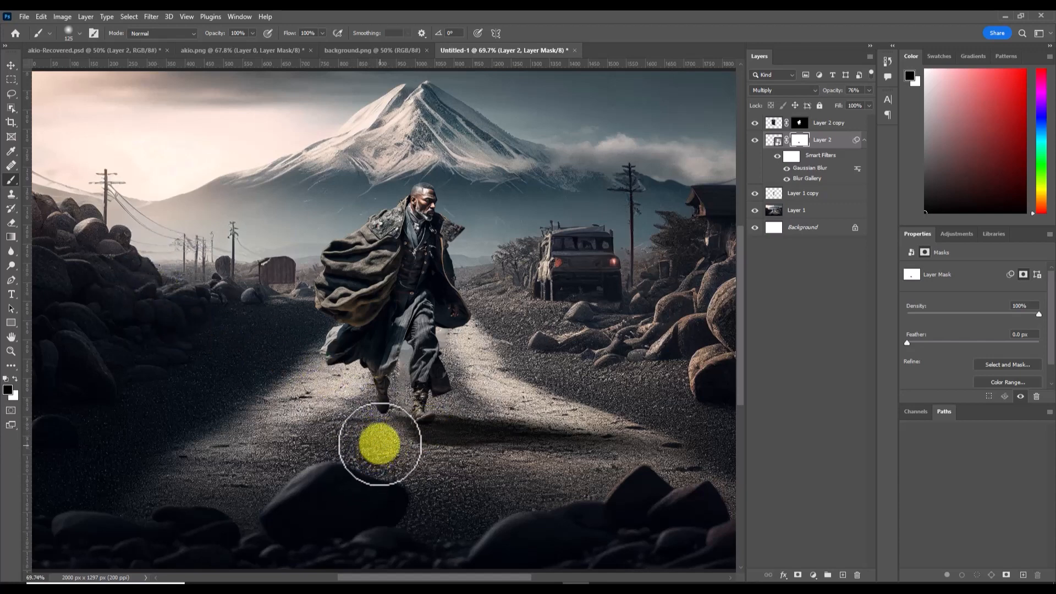
key(ctrl+z)
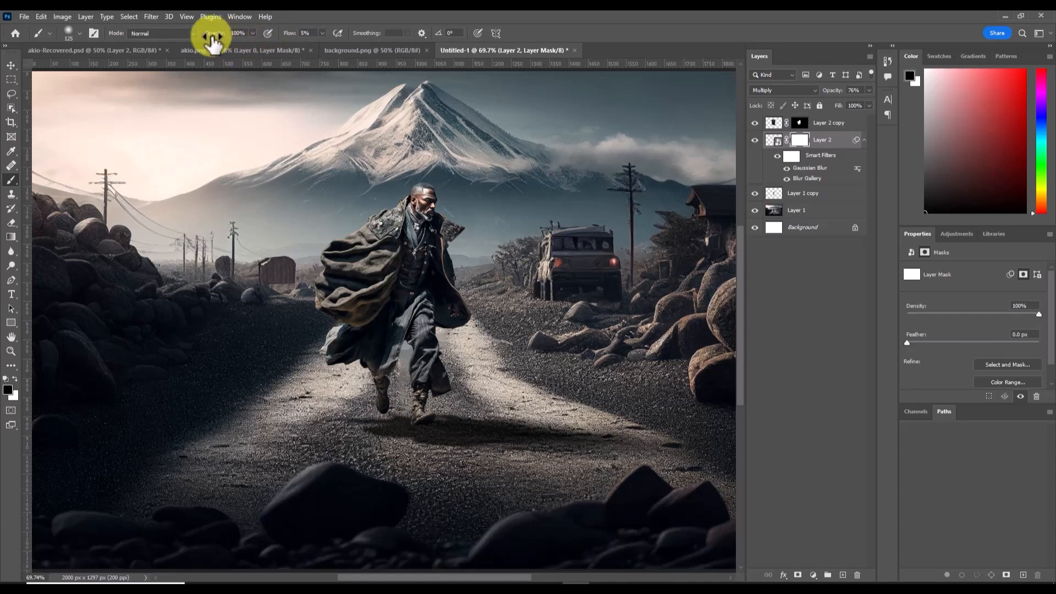
drag(221, 34, 215, 38)
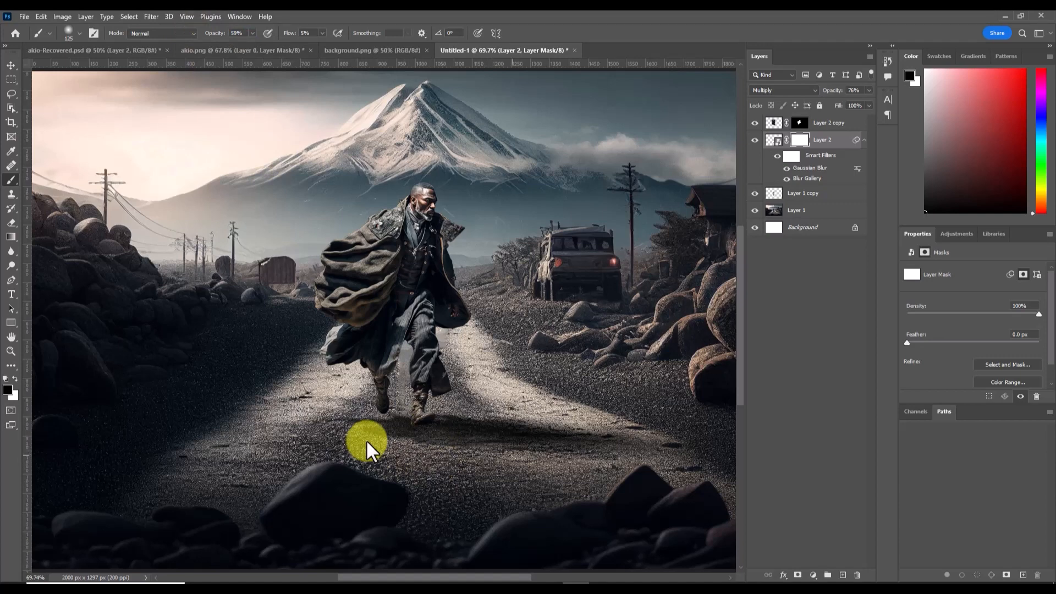
mouse_move(367, 450)
mouse_down()
mouse_move(553, 438)
mouse_move(519, 455)
mouse_move(391, 464)
mouse_move(362, 434)
mouse_move(482, 420)
mouse_move(529, 391)
mouse_move(506, 415)
mouse_move(483, 417)
mouse_move(602, 432)
mouse_move(500, 414)
mouse_move(652, 423)
mouse_move(441, 415)
mouse_move(619, 409)
mouse_move(459, 410)
mouse_move(590, 400)
mouse_move(454, 400)
mouse_move(586, 397)
mouse_move(475, 405)
mouse_move(410, 436)
mouse_move(423, 432)
mouse_move(417, 424)
mouse_move(638, 425)
mouse_move(571, 427)
mouse_move(595, 424)
mouse_move(561, 412)
mouse_move(486, 426)
mouse_move(526, 425)
mouse_up()
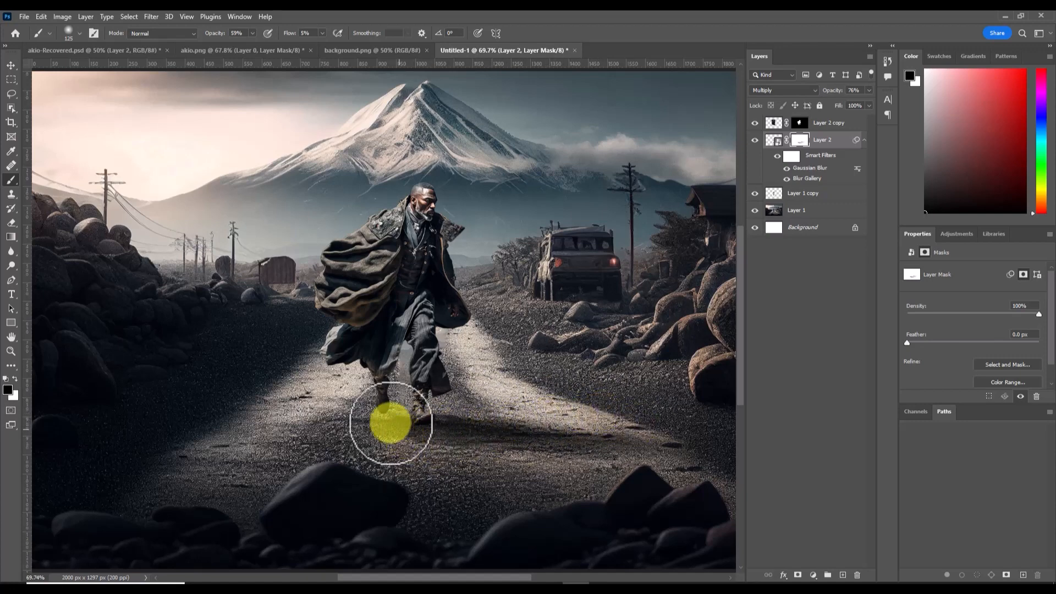
Step: Add a new layer directly above Layer 1 copy and set its blending to Multiply
click(812, 193)
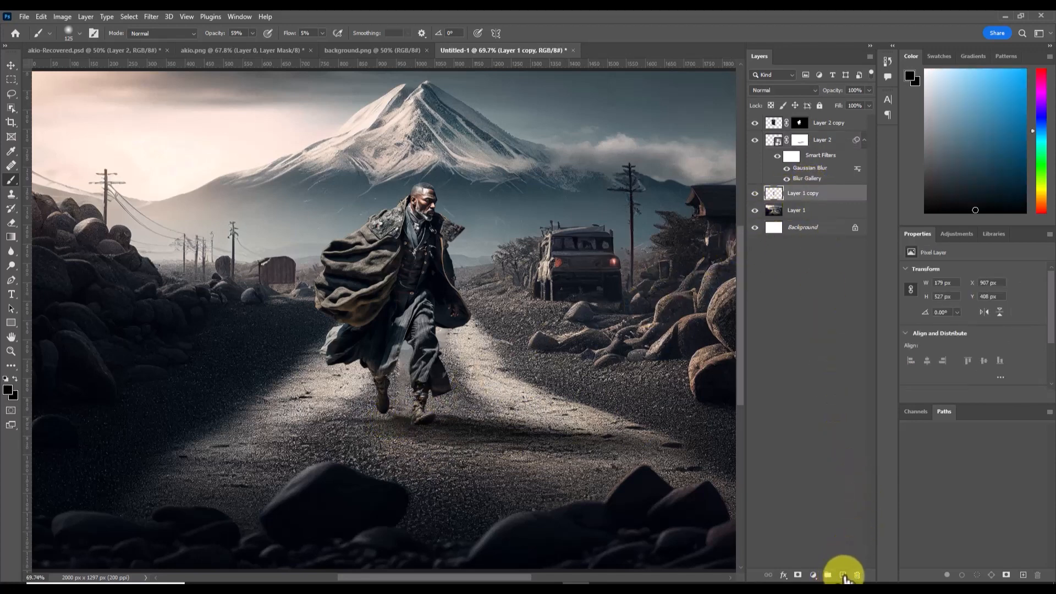
click(844, 575)
click(775, 90)
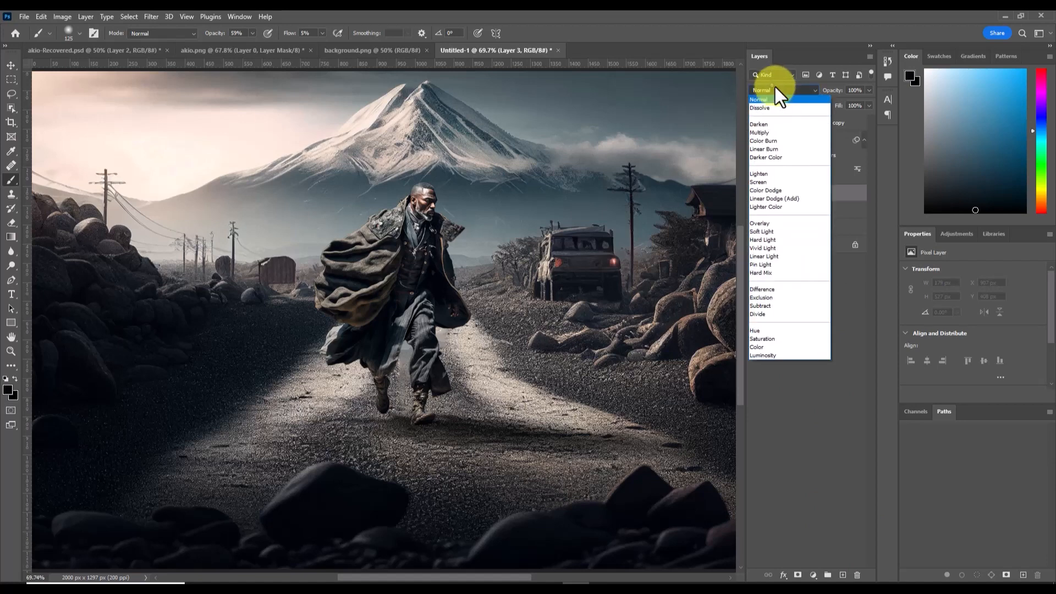
click(769, 133)
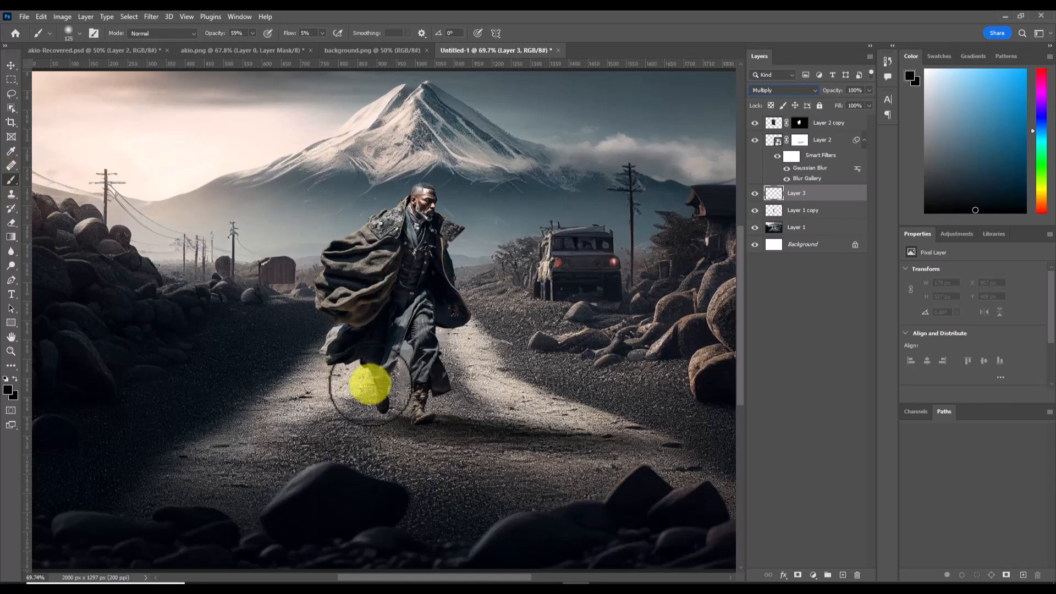
Step: Shade the ground around the man's rear boot with a soft black brush reduced to 30 px
mouse_move(384, 412)
mouse_down()
mouse_move(464, 365)
mouse_move(427, 429)
mouse_up()
key(bracketleft)
key(bracketleft)
key(bracketleft)
key(bracketleft)
key(bracketleft)
key(bracketleft)
key(bracketleft)
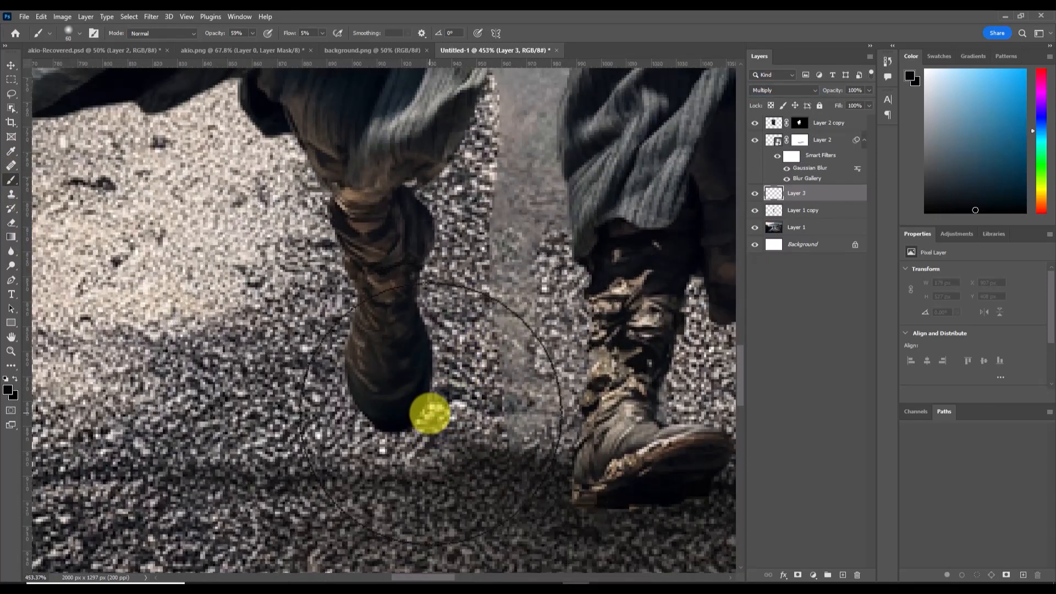
drag(429, 413, 437, 416)
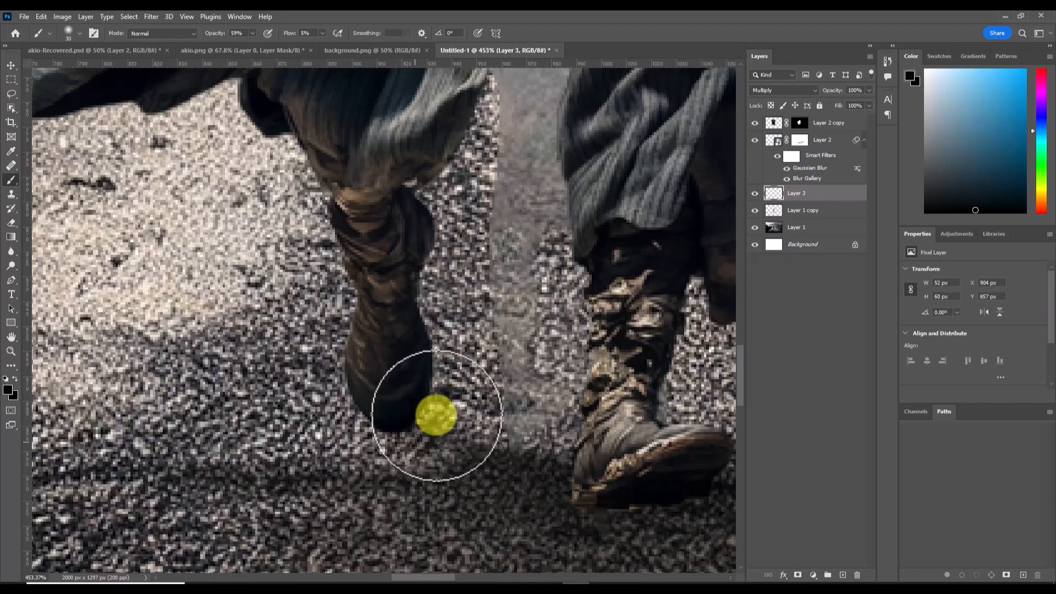
drag(436, 415, 405, 419)
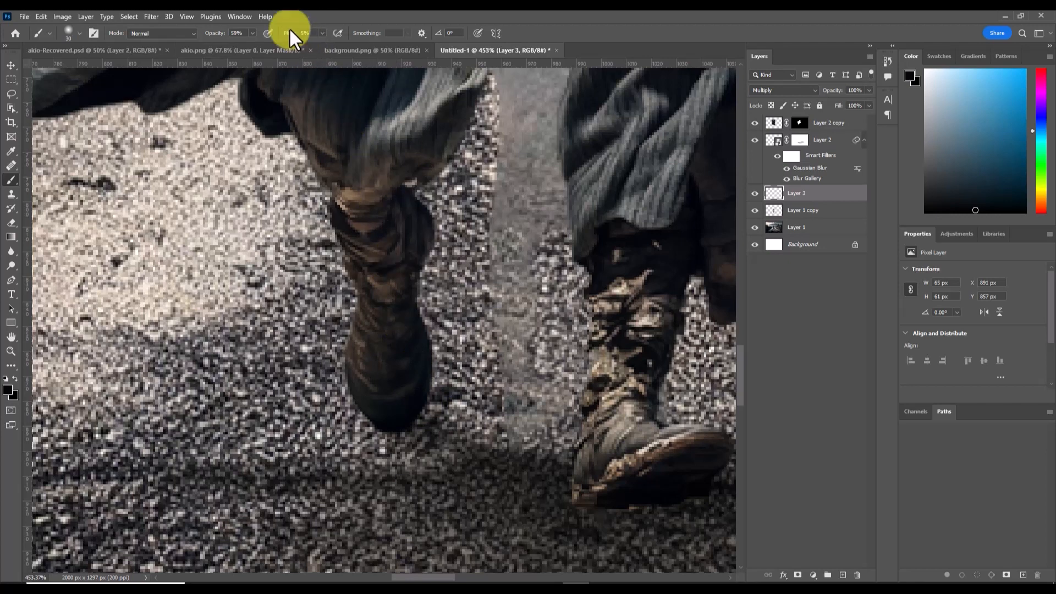
Step: Raise the brush to 100% opacity and 17% flow and darken the ground between the rear boot and the front heel
drag(288, 32, 286, 33)
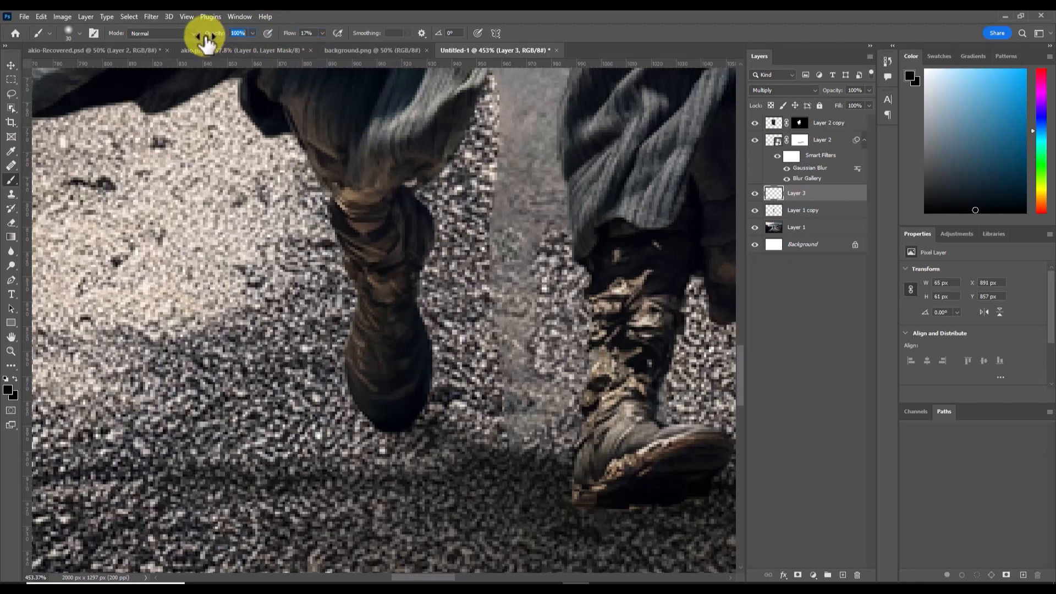
mouse_move(434, 415)
mouse_down()
mouse_move(392, 431)
mouse_move(382, 419)
mouse_up()
mouse_move(574, 495)
mouse_down()
mouse_move(648, 496)
mouse_move(537, 468)
mouse_move(423, 395)
mouse_move(542, 432)
mouse_move(577, 420)
mouse_move(430, 406)
mouse_move(441, 424)
mouse_move(508, 439)
mouse_move(383, 419)
mouse_move(394, 422)
mouse_move(370, 399)
mouse_move(416, 408)
mouse_move(391, 399)
mouse_move(421, 389)
mouse_up()
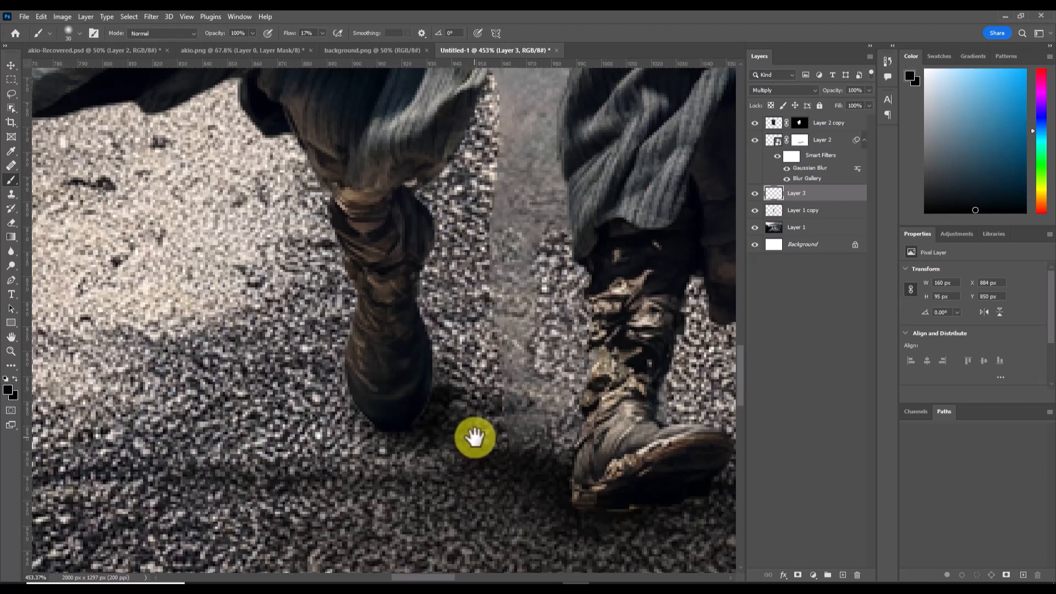
Step: Extend the painted contact shadow under the front boot's sole and into the cast shadow
drag(475, 437, 281, 332)
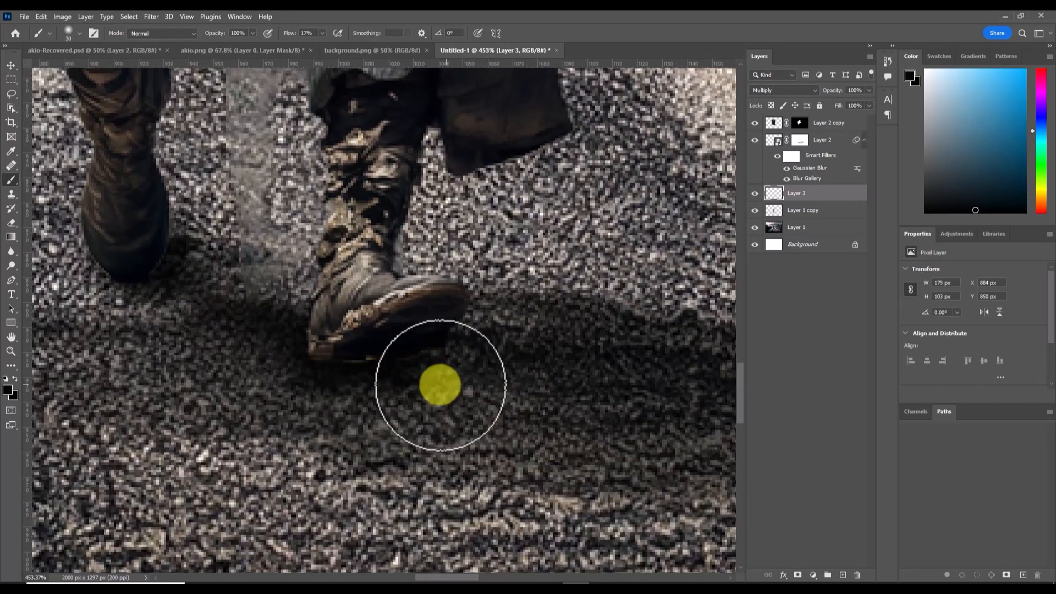
mouse_move(420, 368)
mouse_down()
mouse_move(448, 391)
mouse_move(483, 370)
mouse_move(464, 340)
mouse_move(302, 321)
mouse_move(247, 288)
mouse_move(299, 264)
mouse_move(213, 263)
mouse_move(248, 262)
mouse_move(228, 285)
mouse_up()
key(ctrl+space)
mouse_move(441, 323)
mouse_down()
mouse_move(350, 372)
mouse_move(319, 377)
mouse_move(380, 345)
mouse_up()
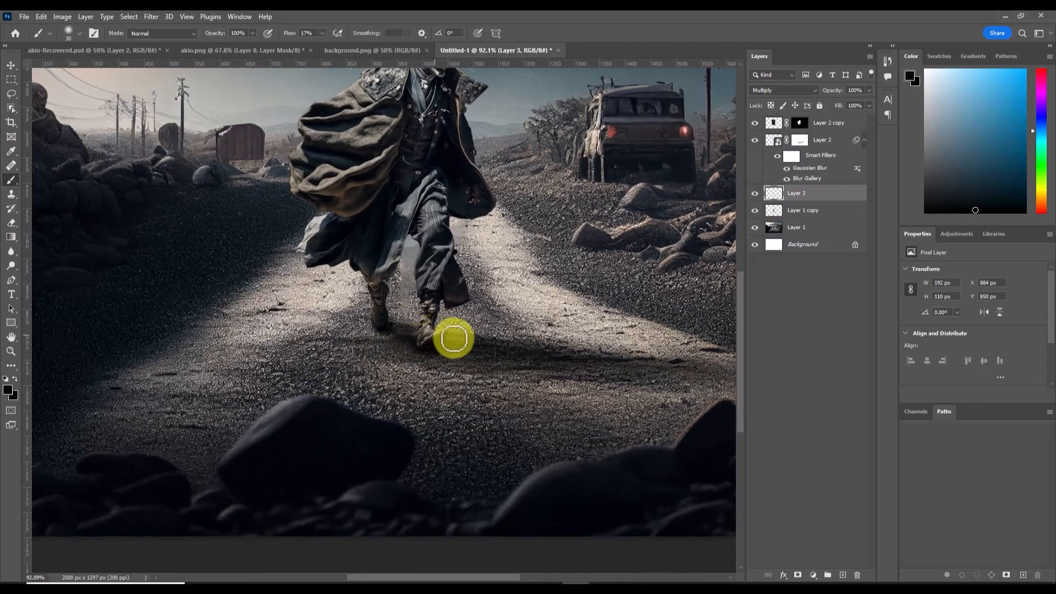
mouse_move(449, 353)
mouse_down()
mouse_move(412, 353)
mouse_move(442, 346)
mouse_up()
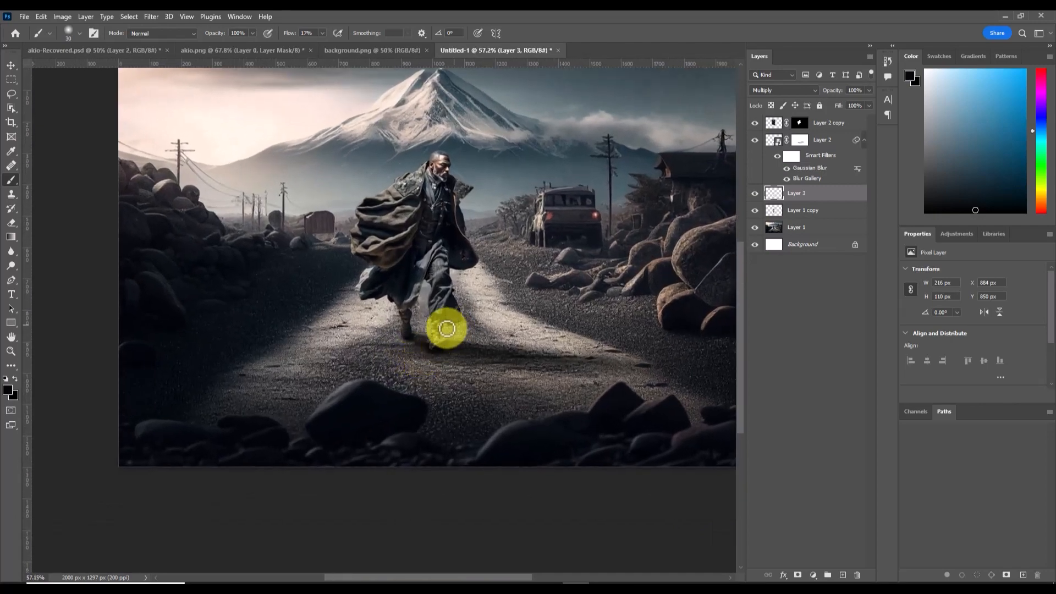
Step: Fade the lower edge of the cast shadow on the shadow layer's mask with a soft brush enlarged to 300 px
click(800, 123)
click(800, 142)
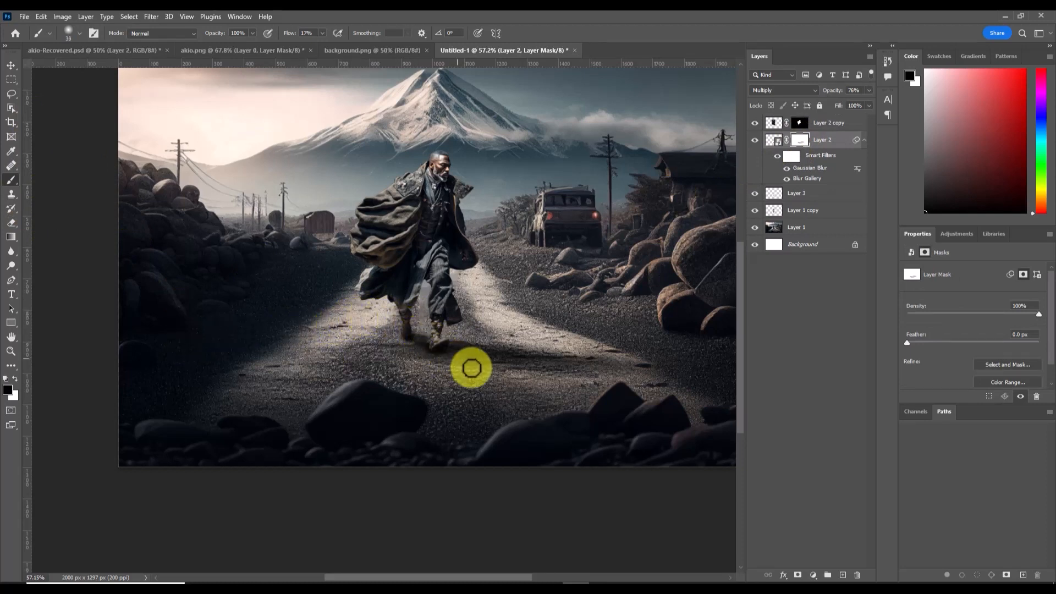
mouse_move(459, 398)
mouse_down()
mouse_move(523, 397)
mouse_move(427, 396)
mouse_move(415, 387)
mouse_up()
key(ctrl+space)
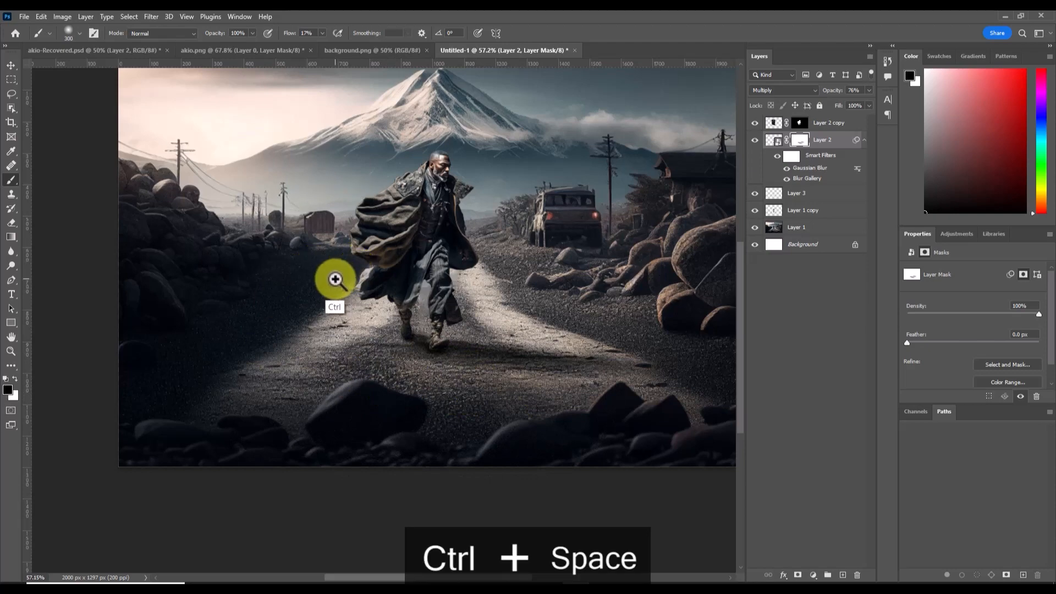
drag(335, 279, 313, 286)
key(space)
drag(407, 265, 368, 319)
key(ctrl+space)
key(space)
key(ctrl+space)
key(space)
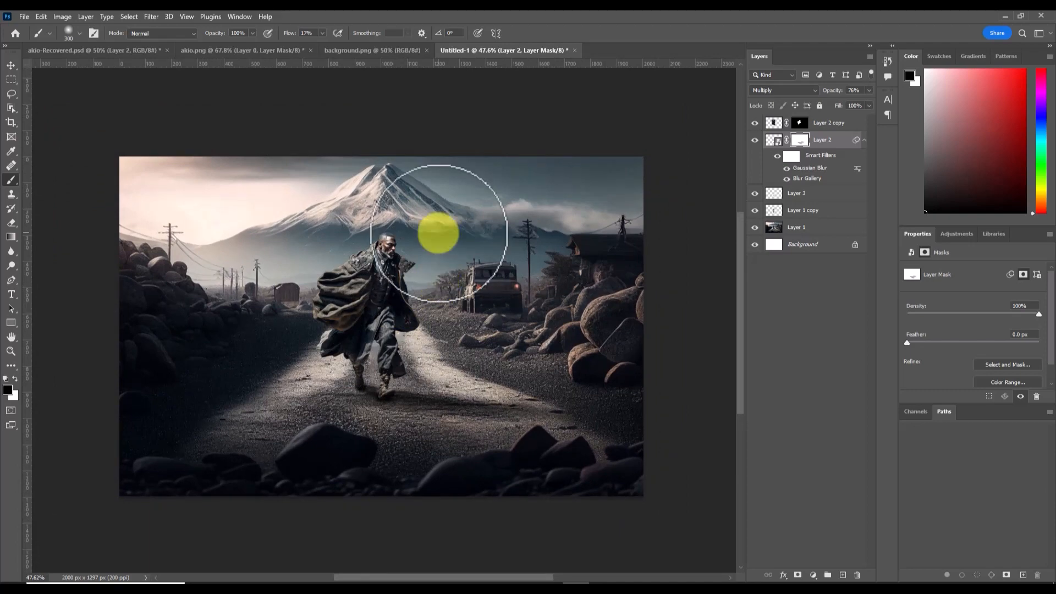
Step: Convert the mountain road photo on Layer 1 to a smart object and start a Tilt-Shift blur on it
right_click(792, 227)
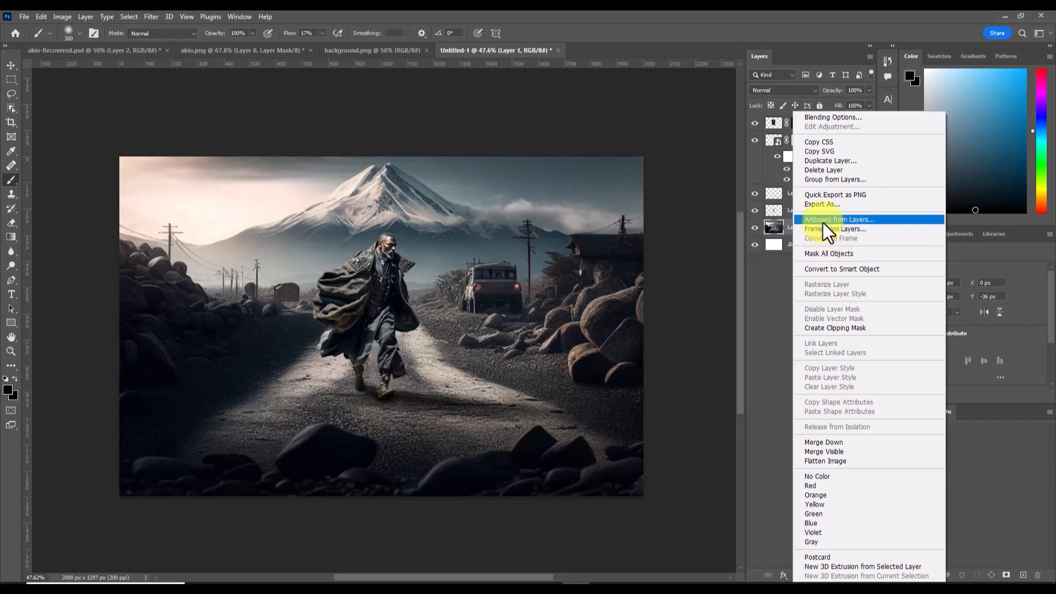
click(828, 268)
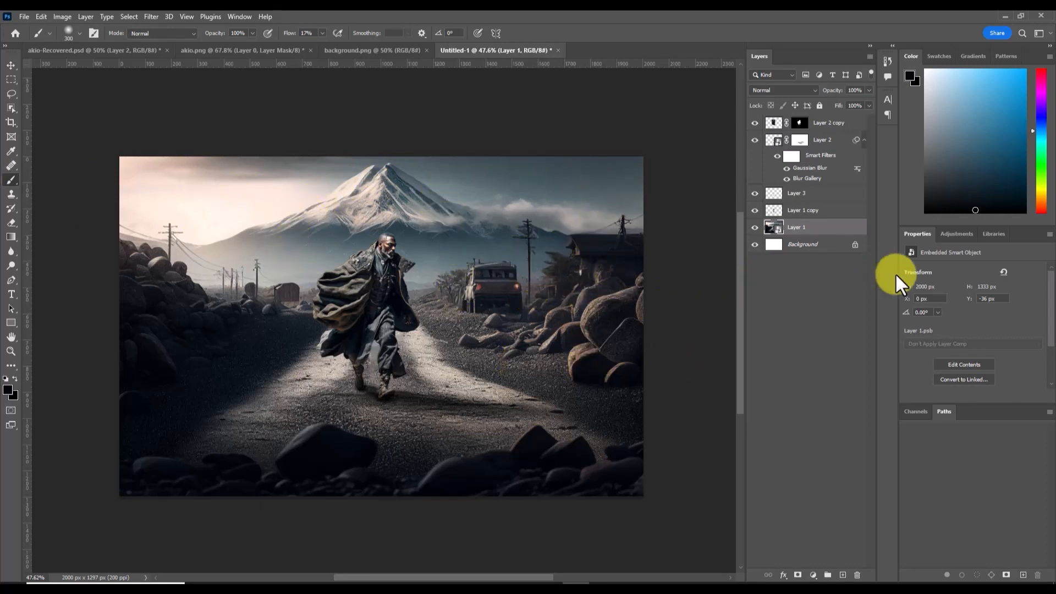
click(146, 16)
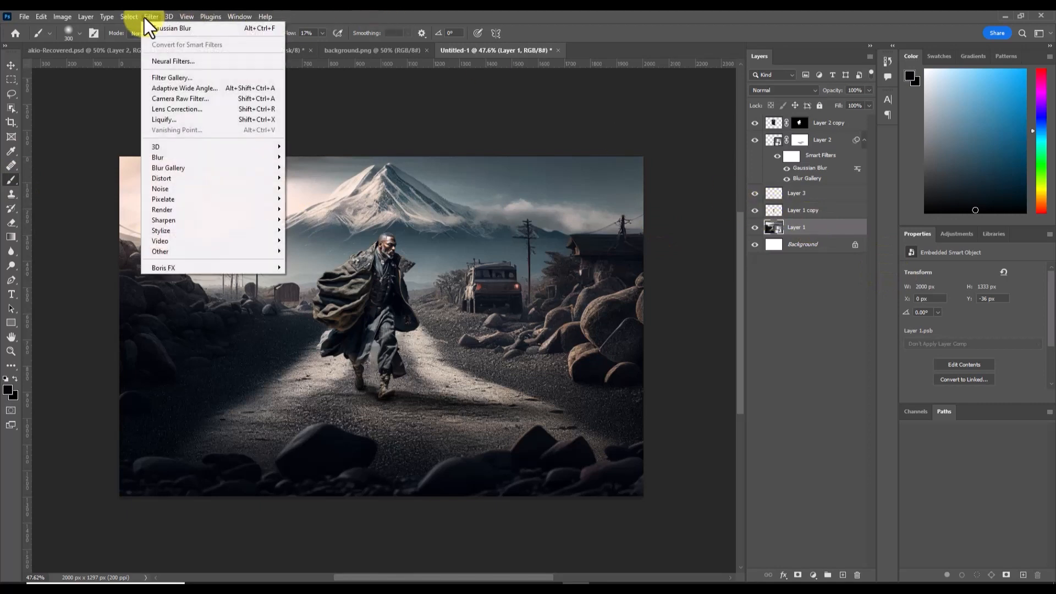
mouse_move(211, 167)
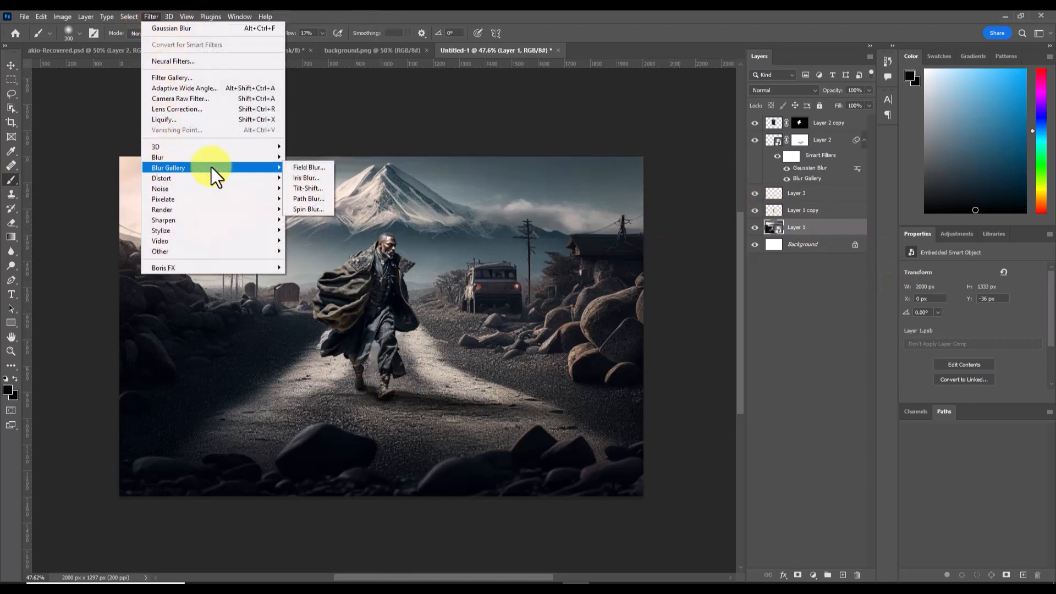
click(313, 187)
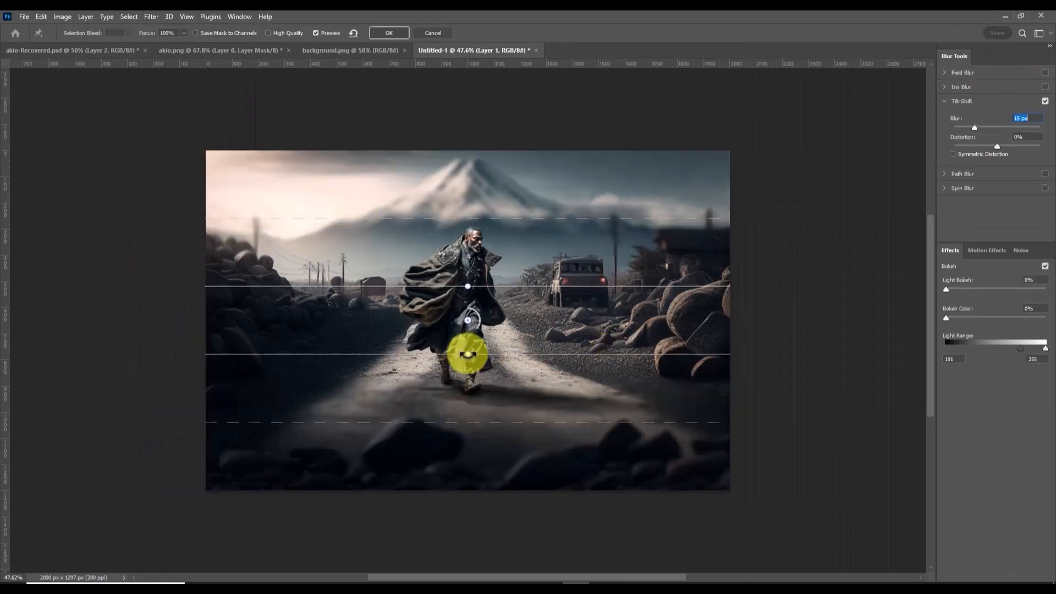
drag(487, 422, 495, 510)
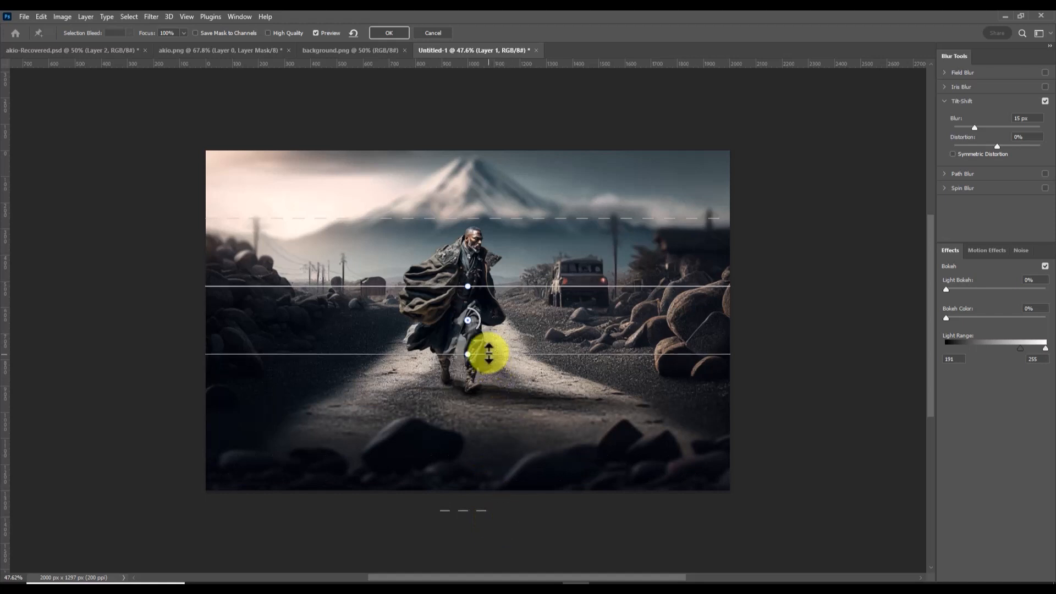
drag(488, 354, 497, 490)
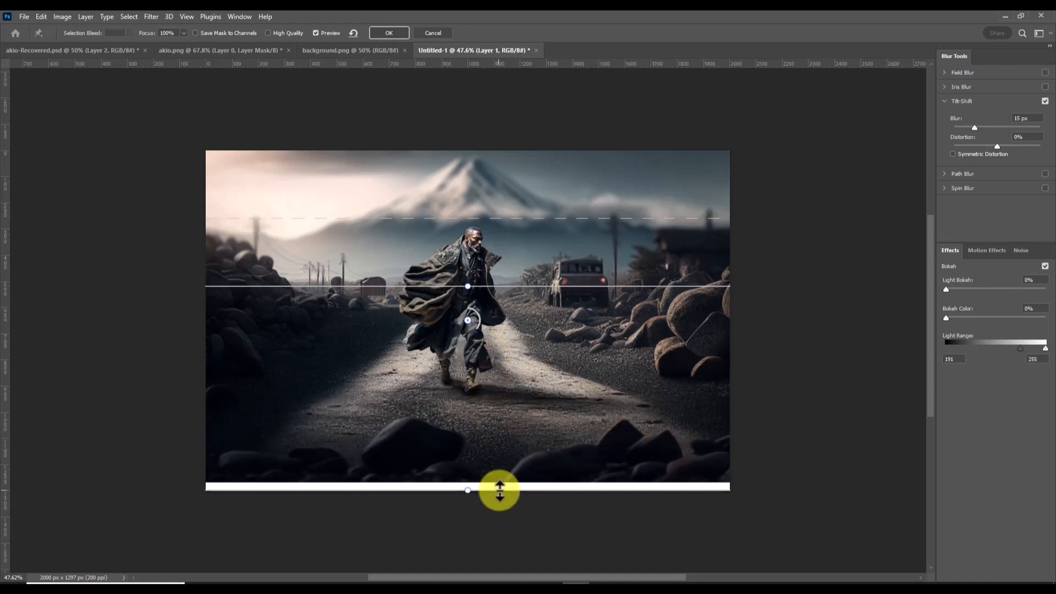
drag(486, 217, 484, 158)
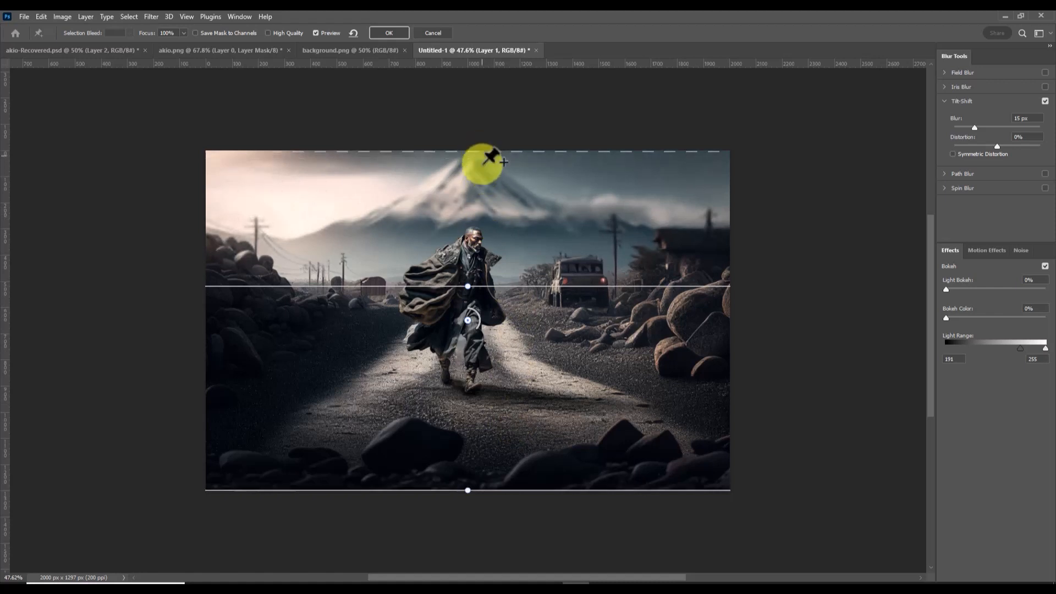
drag(518, 286, 468, 302)
key(ctrl+z)
key(ctrl+z)
key(ctrl+z)
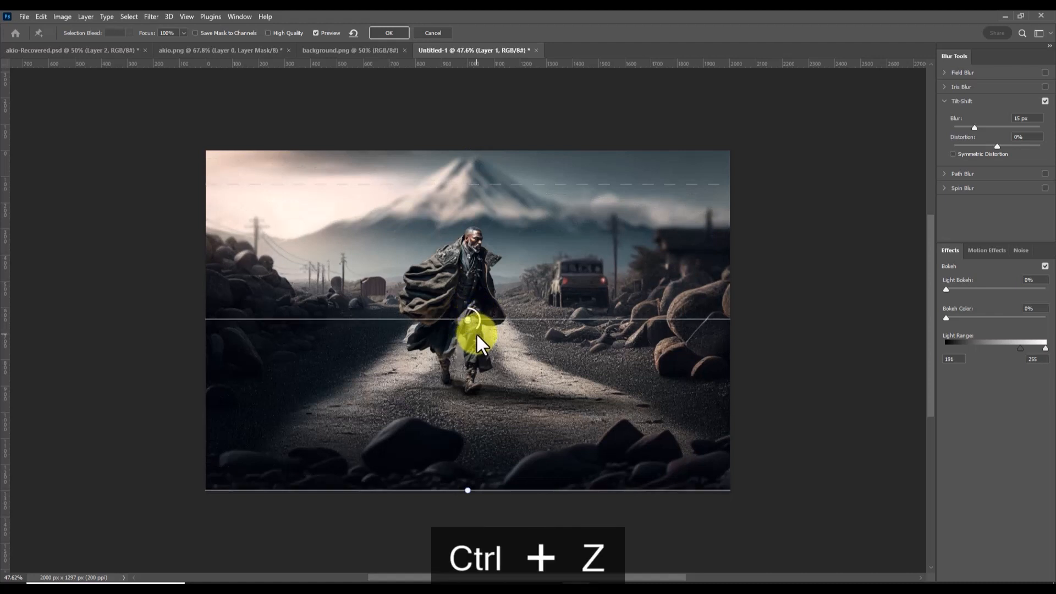
key(ctrl+z)
key(ctrl+z)
key(ctrl+z)
key(ctrl+z)
key(ctrl+z)
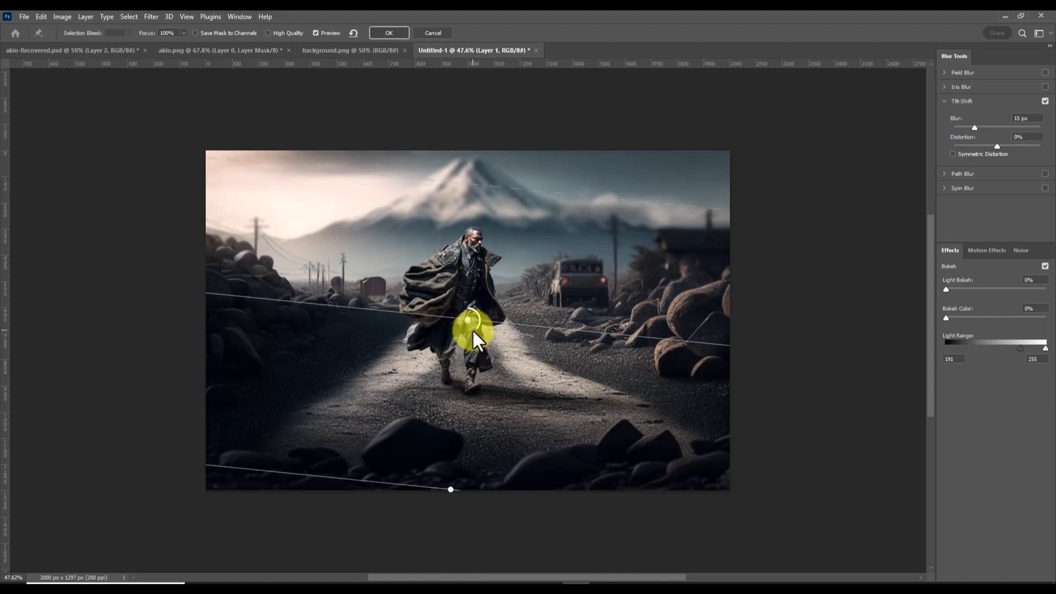
key(ctrl+z)
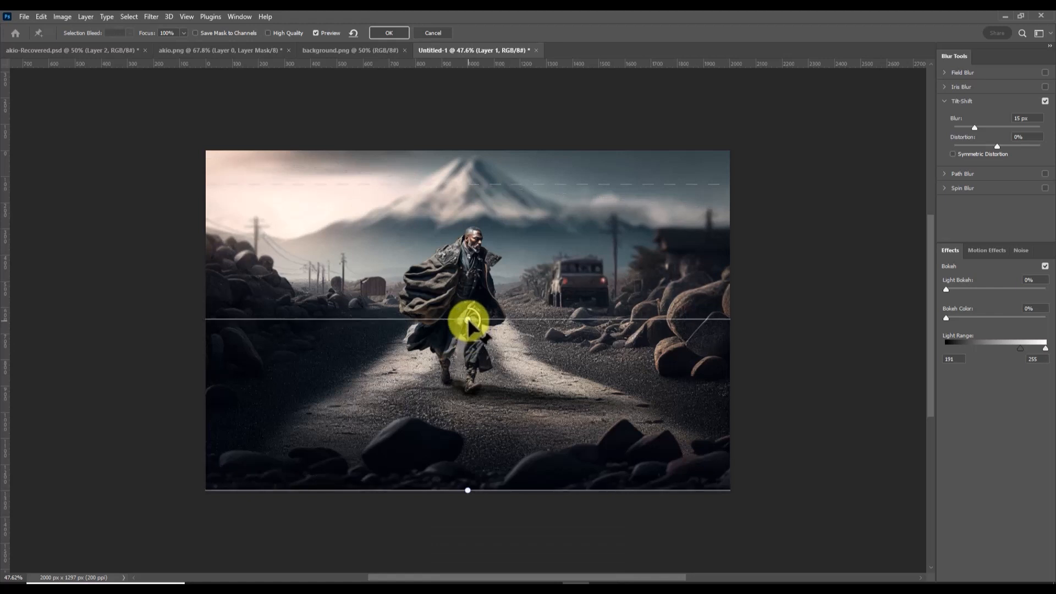
key(Delete)
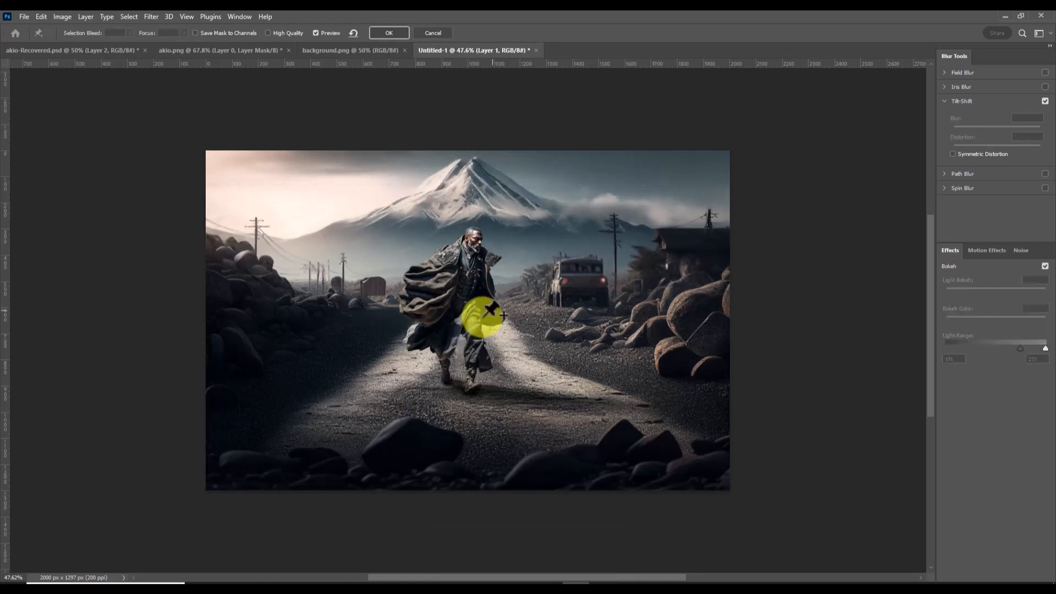
Step: Place a new tilt-shift pin on the man's legs, keeping the foreground sharp below the image edge and fading the blur in across the mountain
click(468, 323)
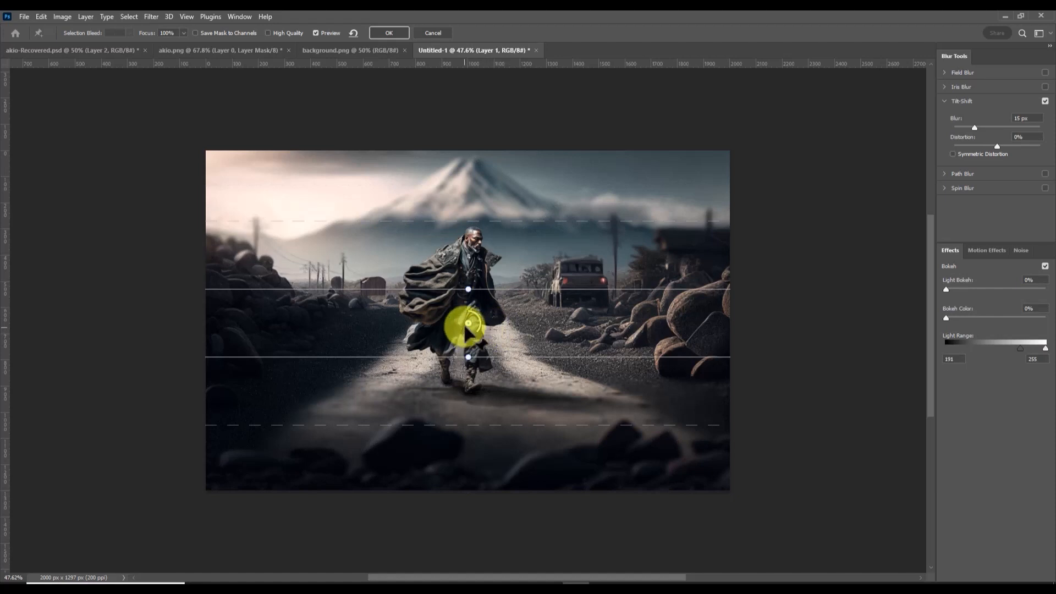
drag(472, 427, 472, 528)
drag(488, 357, 498, 498)
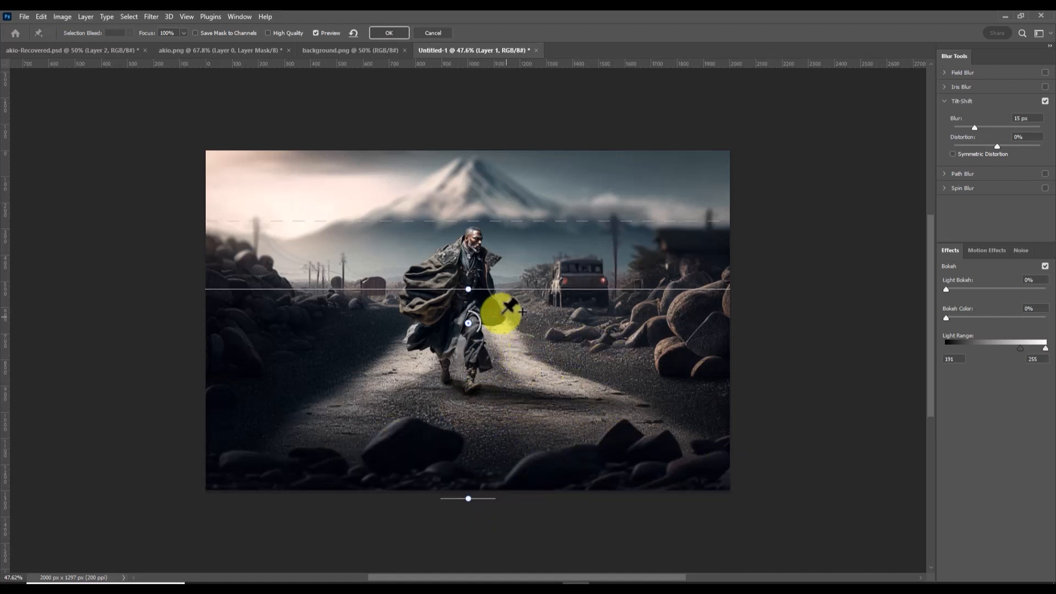
drag(498, 290, 500, 306)
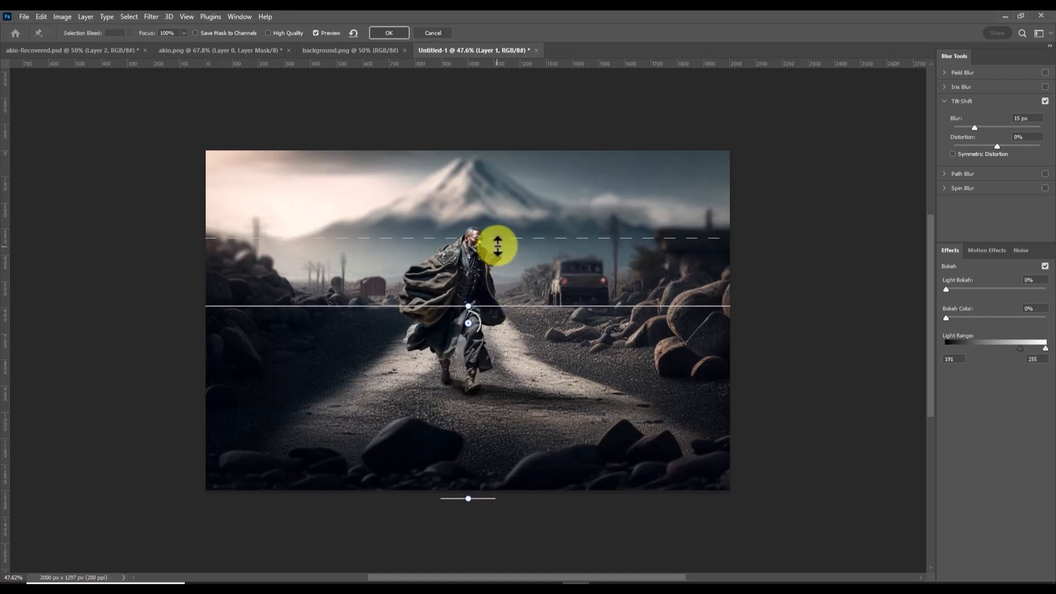
mouse_move(497, 239)
mouse_down()
mouse_move(493, 165)
mouse_move(498, 276)
mouse_move(492, 230)
mouse_up()
drag(467, 329, 469, 348)
drag(472, 257, 472, 217)
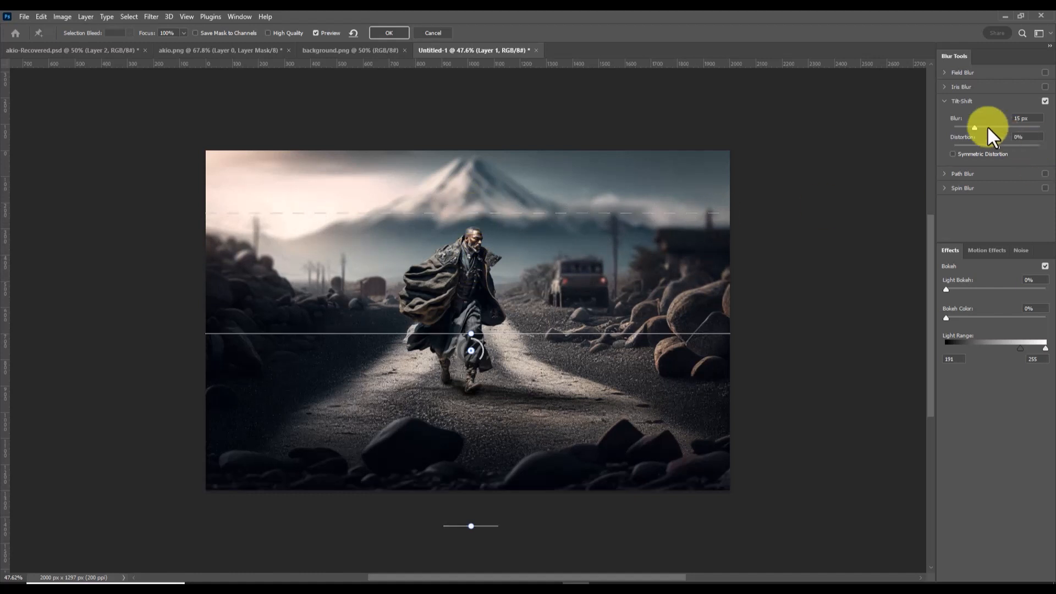
Step: Set the tilt-shift blur amount to 8 px and apply the filter to the background
drag(975, 126, 969, 128)
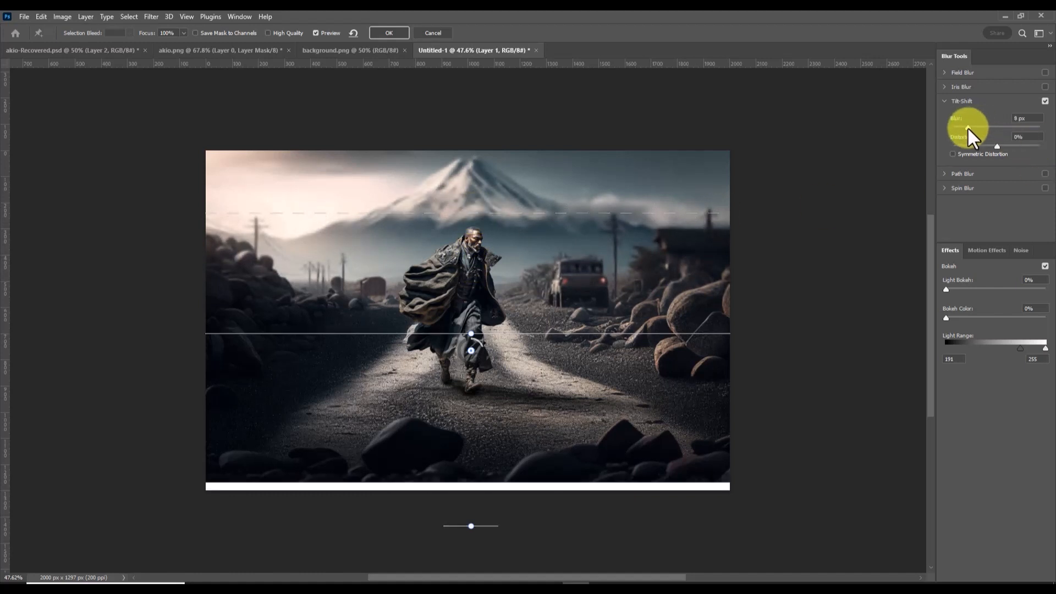
click(968, 128)
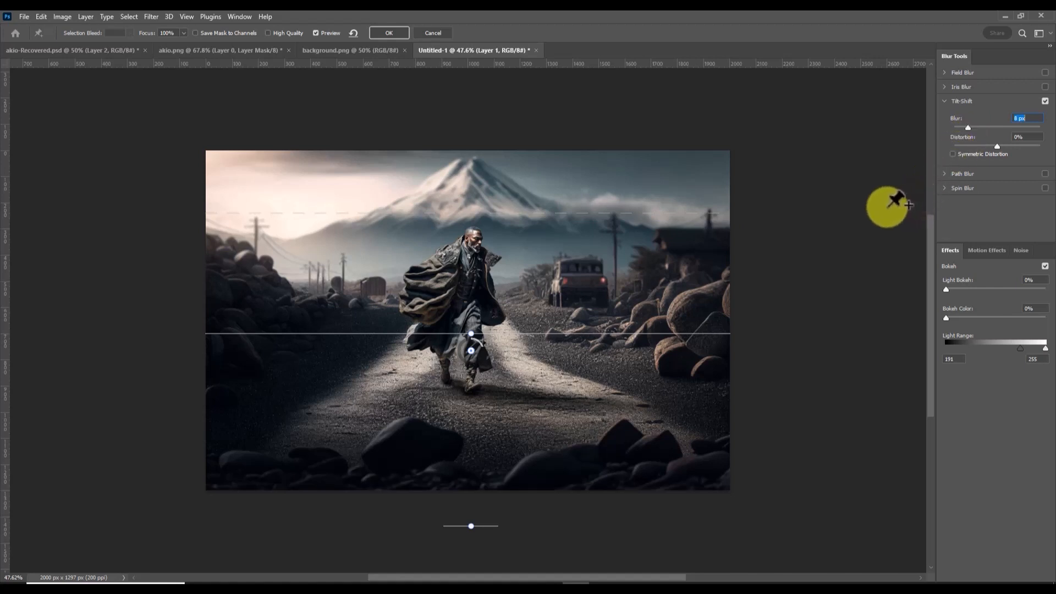
click(390, 33)
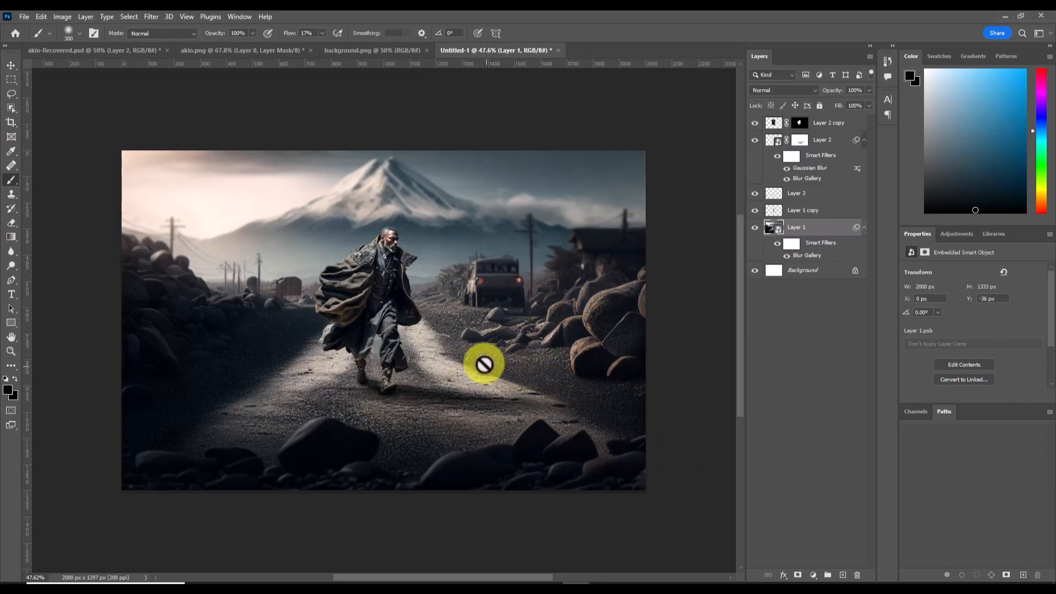
Step: Add a Color Lookup adjustment layer above Layer 2 copy, on top of the whole composite
mouse_move(432, 326)
mouse_down()
mouse_move(469, 323)
mouse_move(438, 334)
mouse_up()
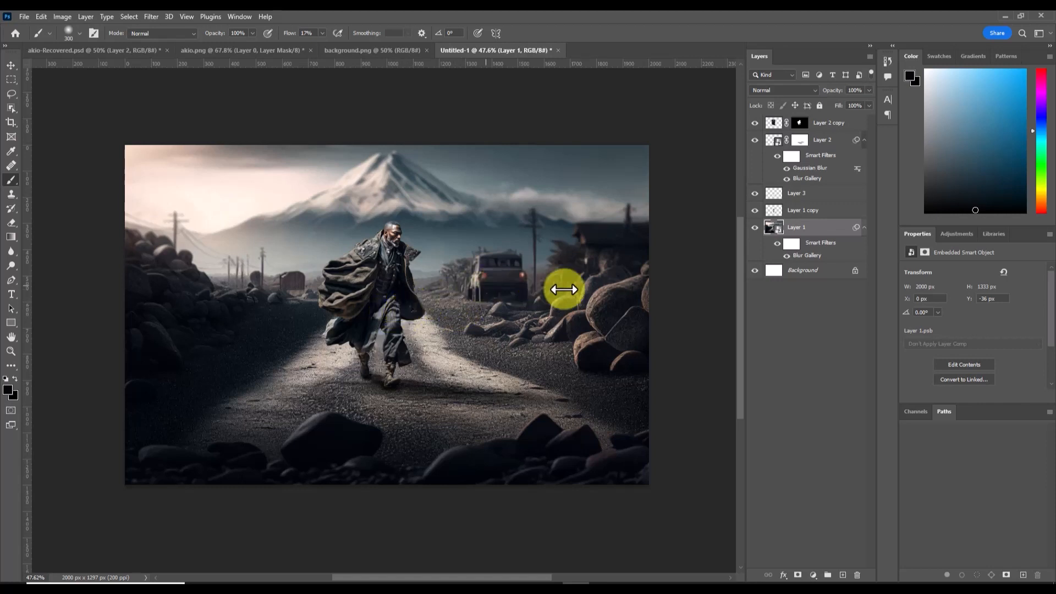
click(822, 122)
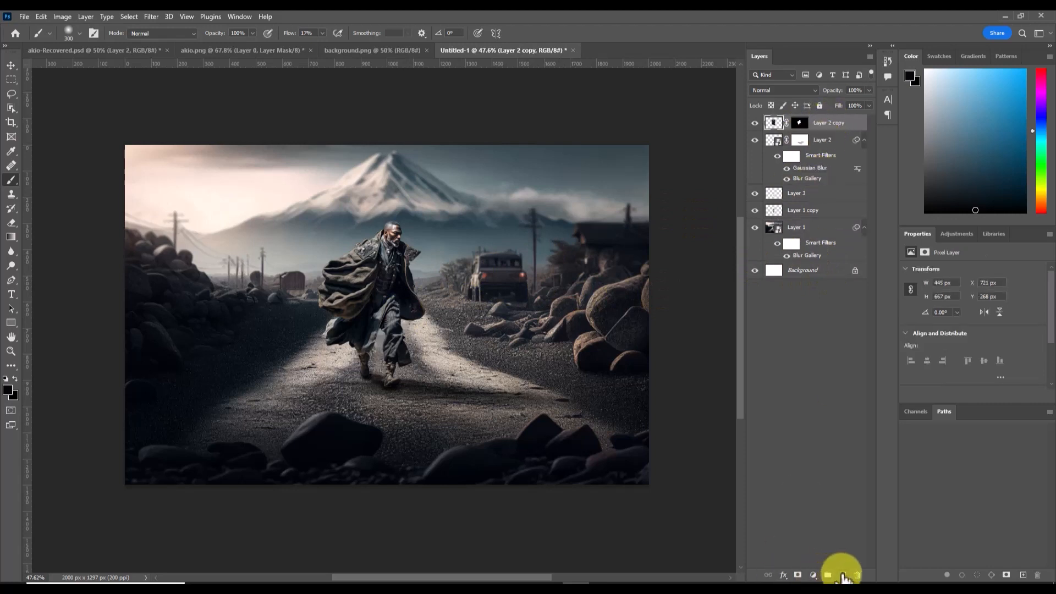
click(813, 575)
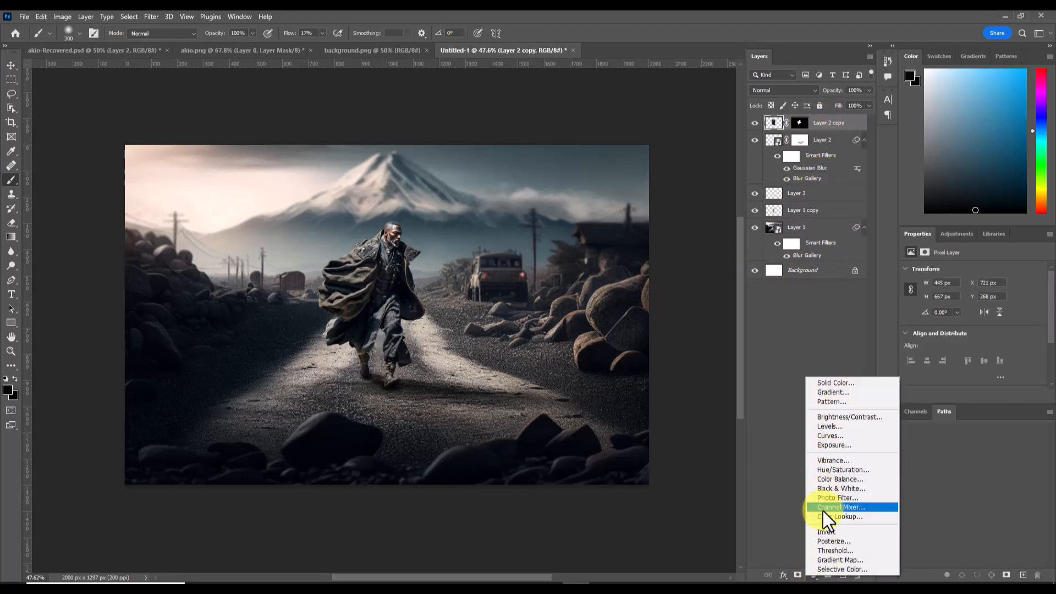
click(836, 516)
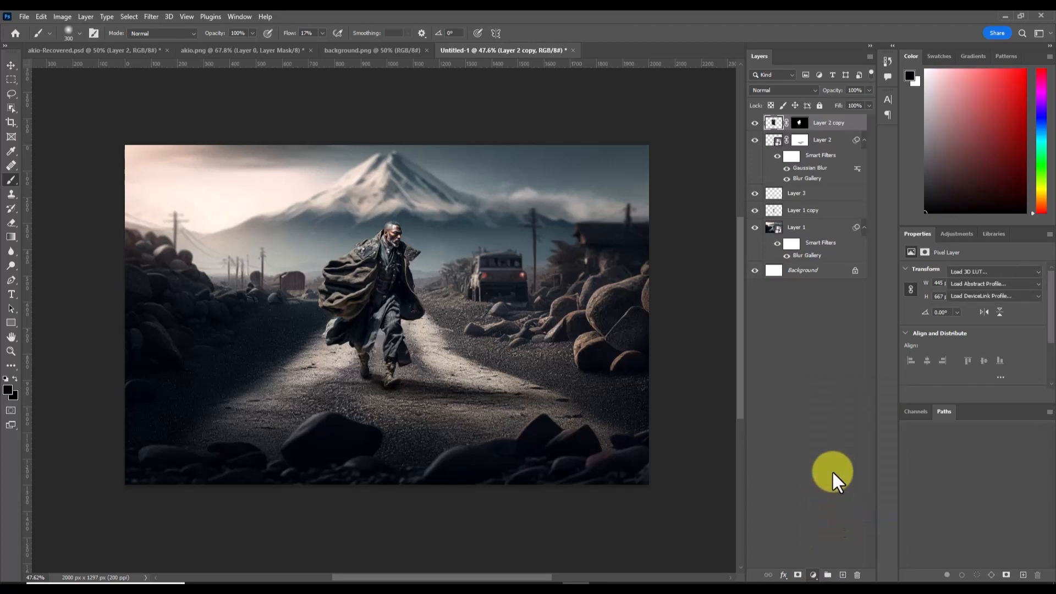
Step: Try the Crisp_Warm.look and Crisp_Winter.look 3DLUT files on the Color Lookup layer and keep Crisp_Winter.look
click(971, 271)
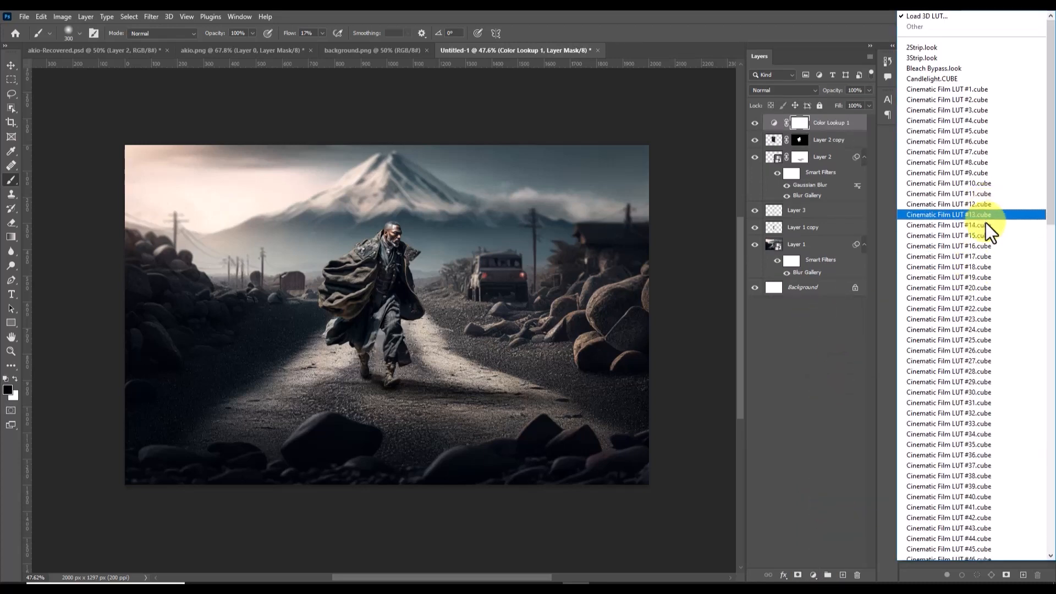
drag(1050, 191, 989, 573)
scroll(1009, 324, down, 15)
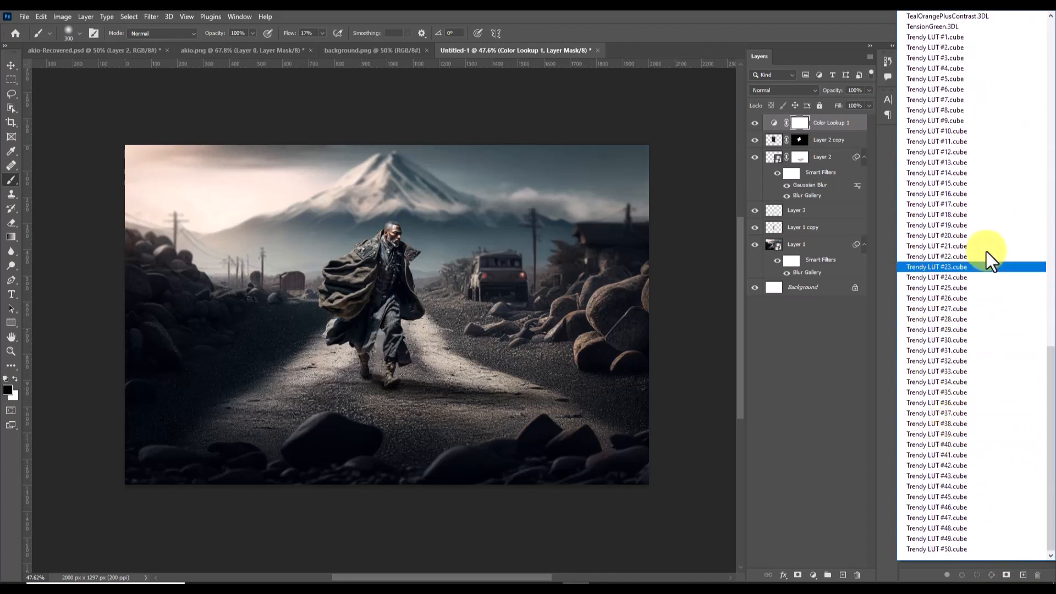
scroll(964, 240, up, 6)
scroll(966, 236, up, 6)
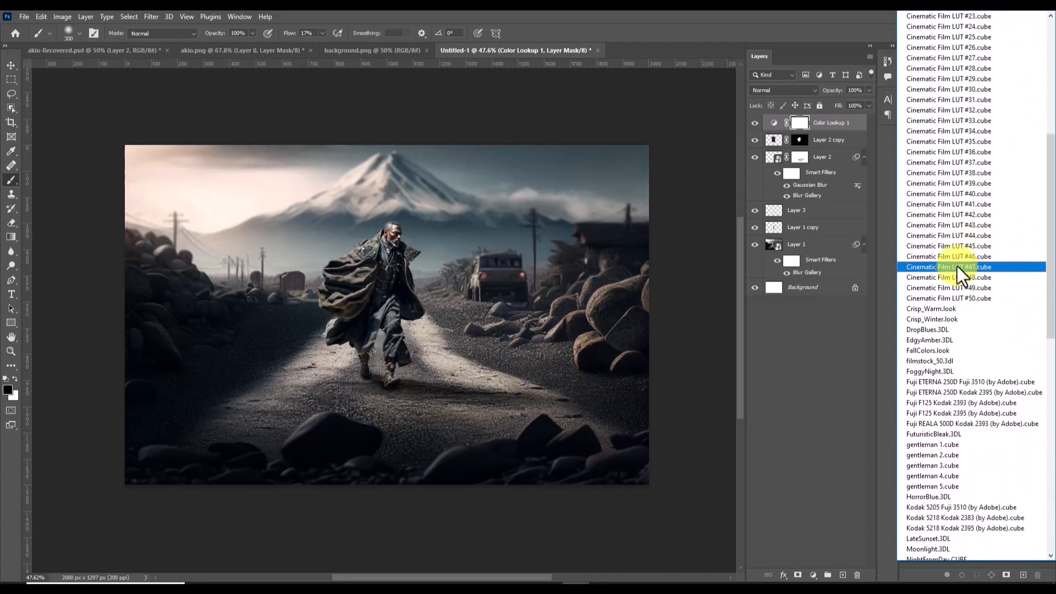
click(916, 308)
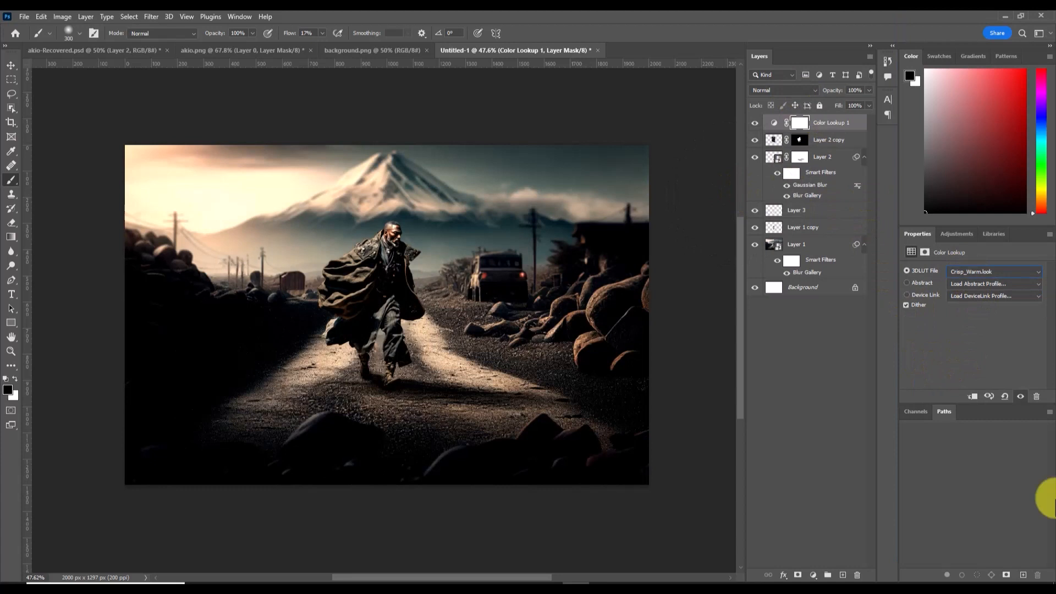
key(Down)
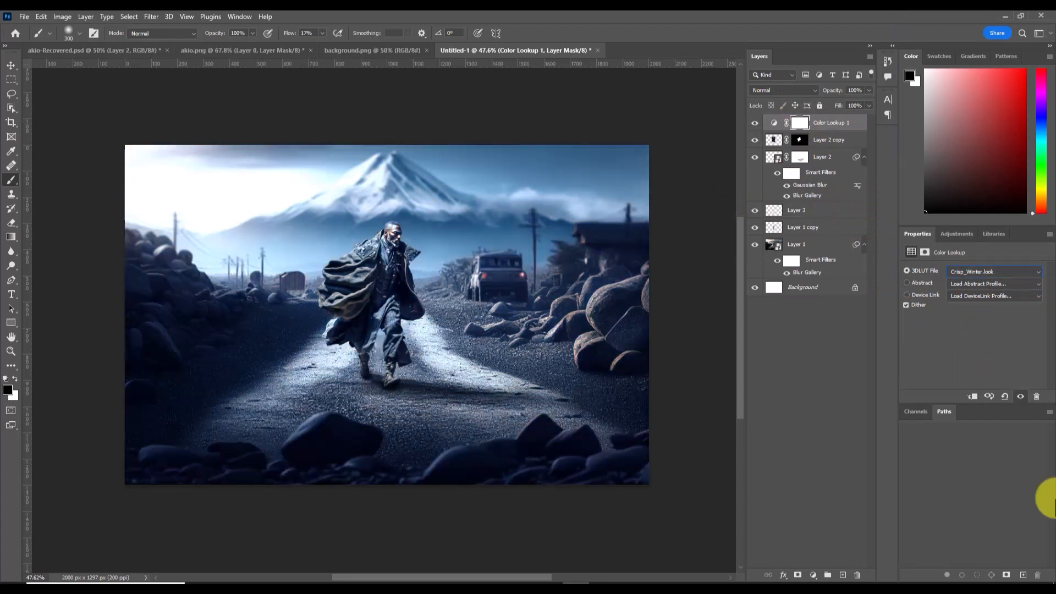
key(Up)
Step: Lower the Color Lookup layer's opacity to 47% and fit the whole composite in view
click(830, 91)
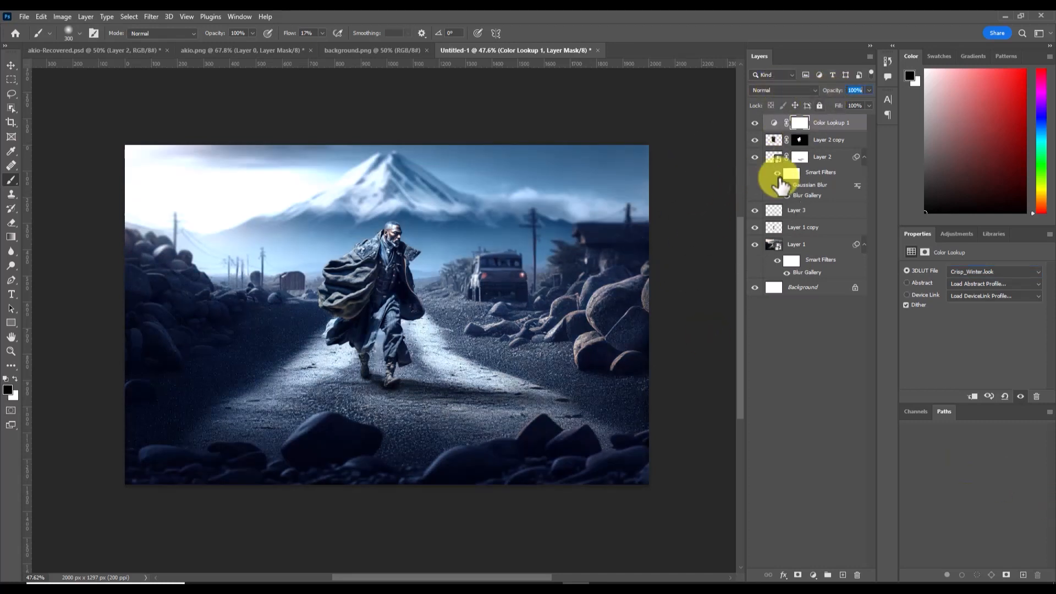
text(80)
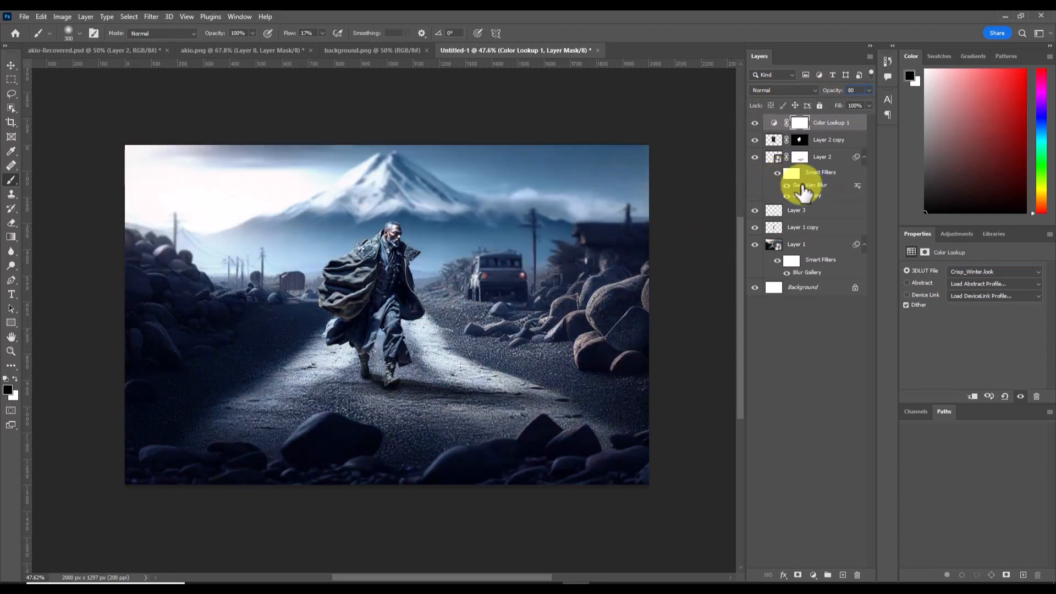
drag(832, 98, 829, 96)
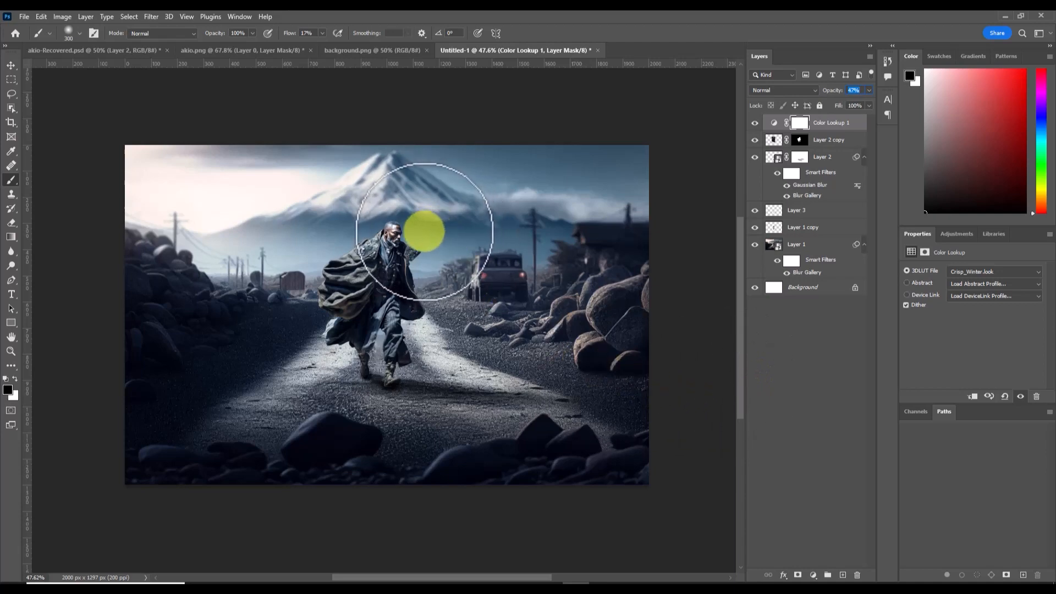
key(ctrl+0)
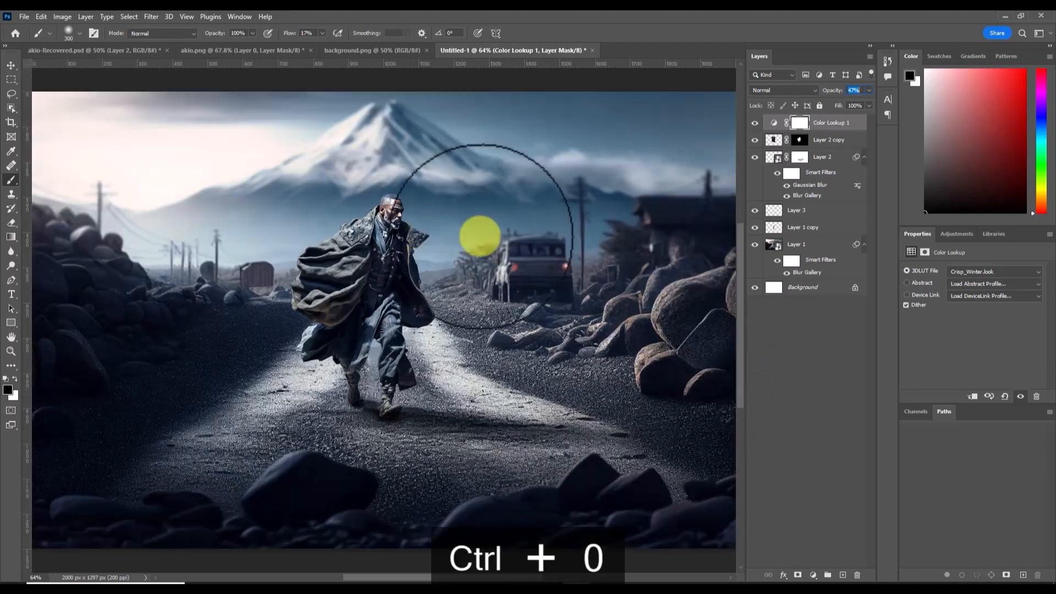